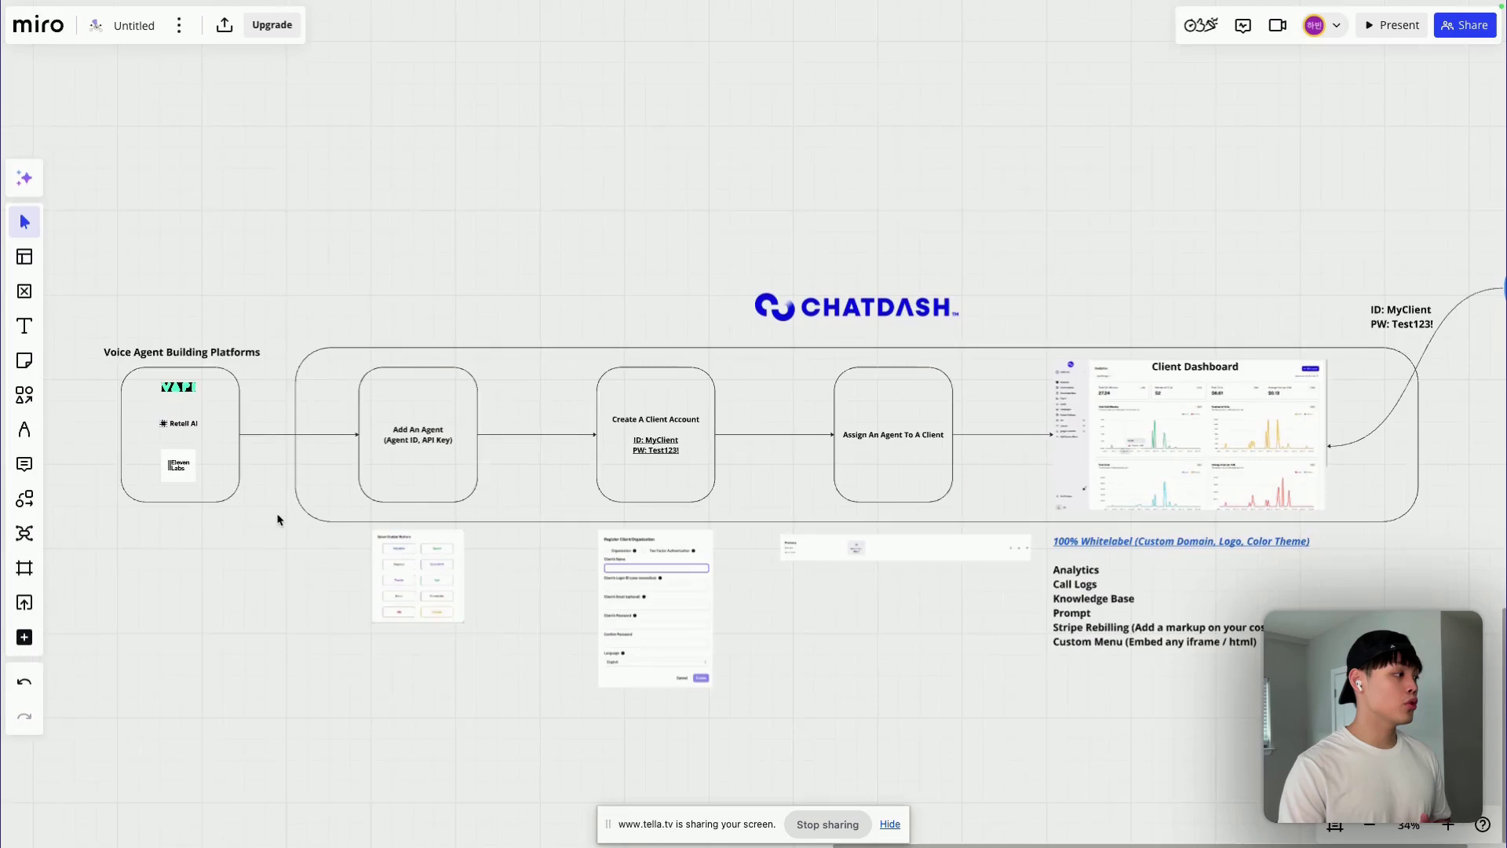
pyautogui.scroll(3, 460, 513)
pyautogui.scroll(2, 460, 512)
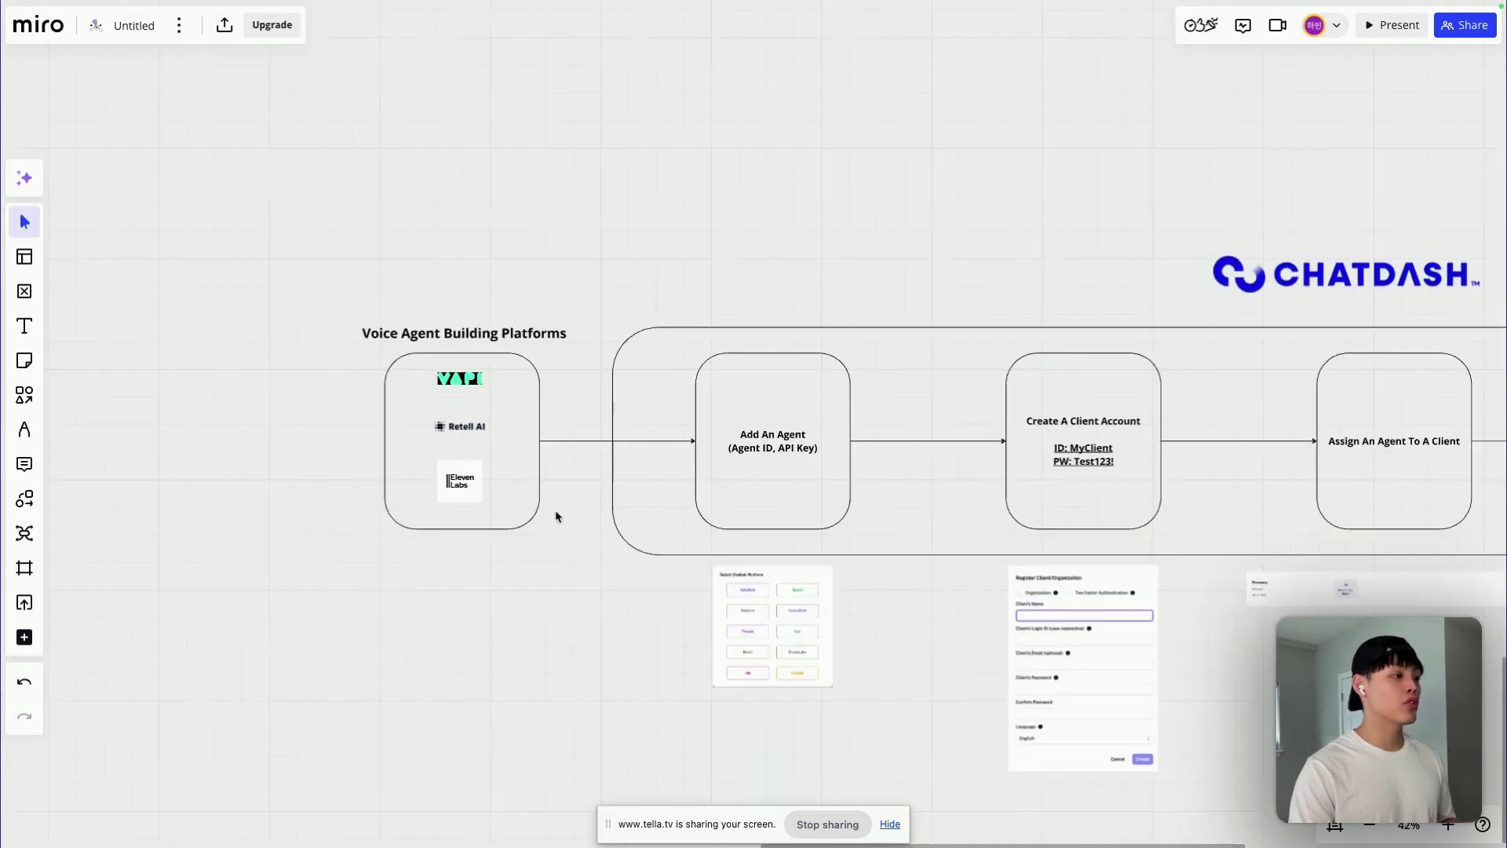
pyautogui.scroll(2, 555, 510)
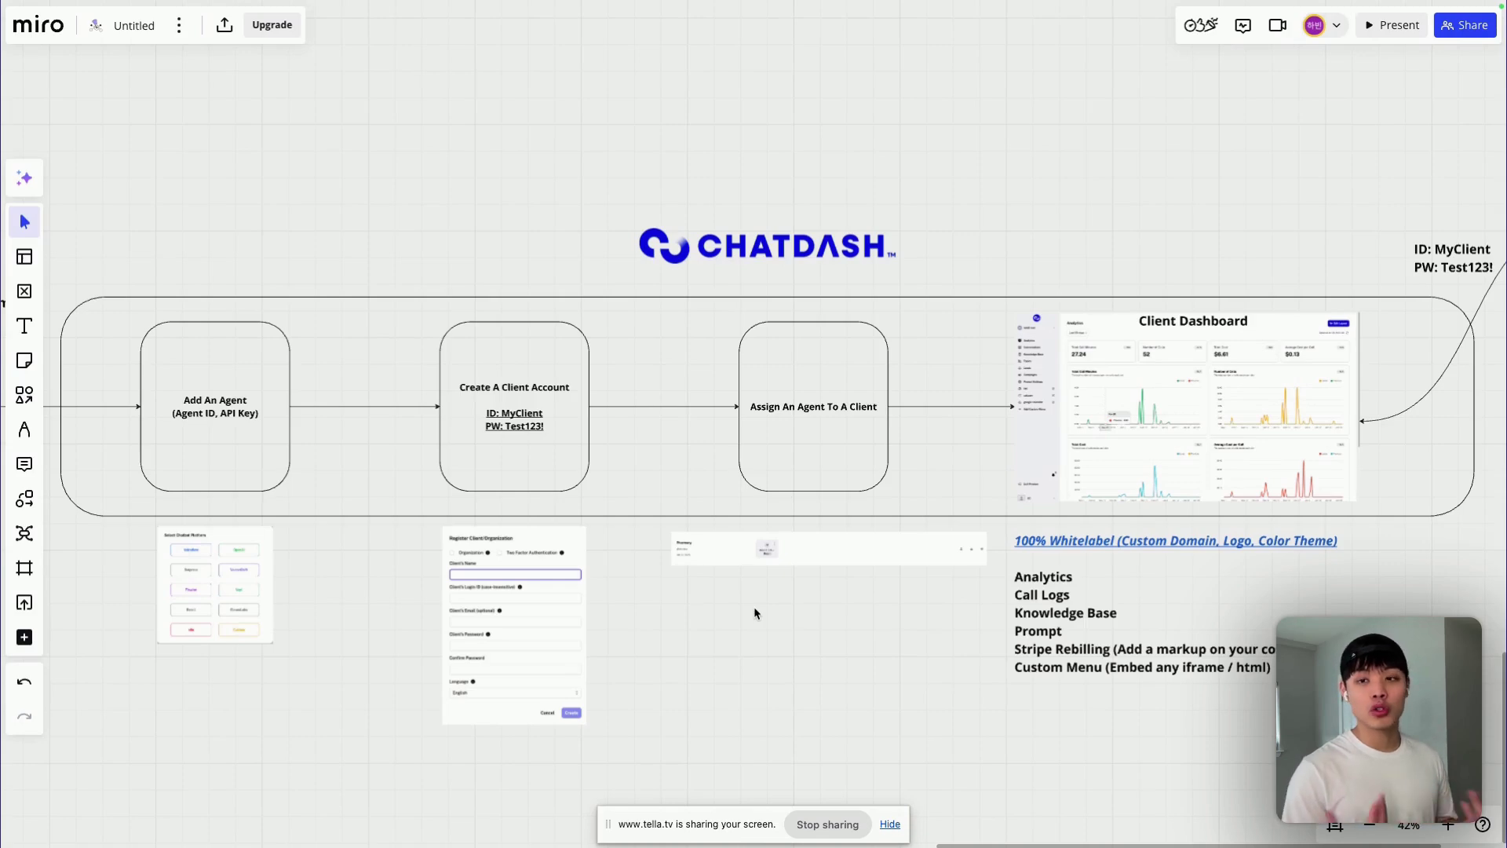
pyautogui.scroll(5, 754, 612)
pyautogui.scroll(-3, 471, 529)
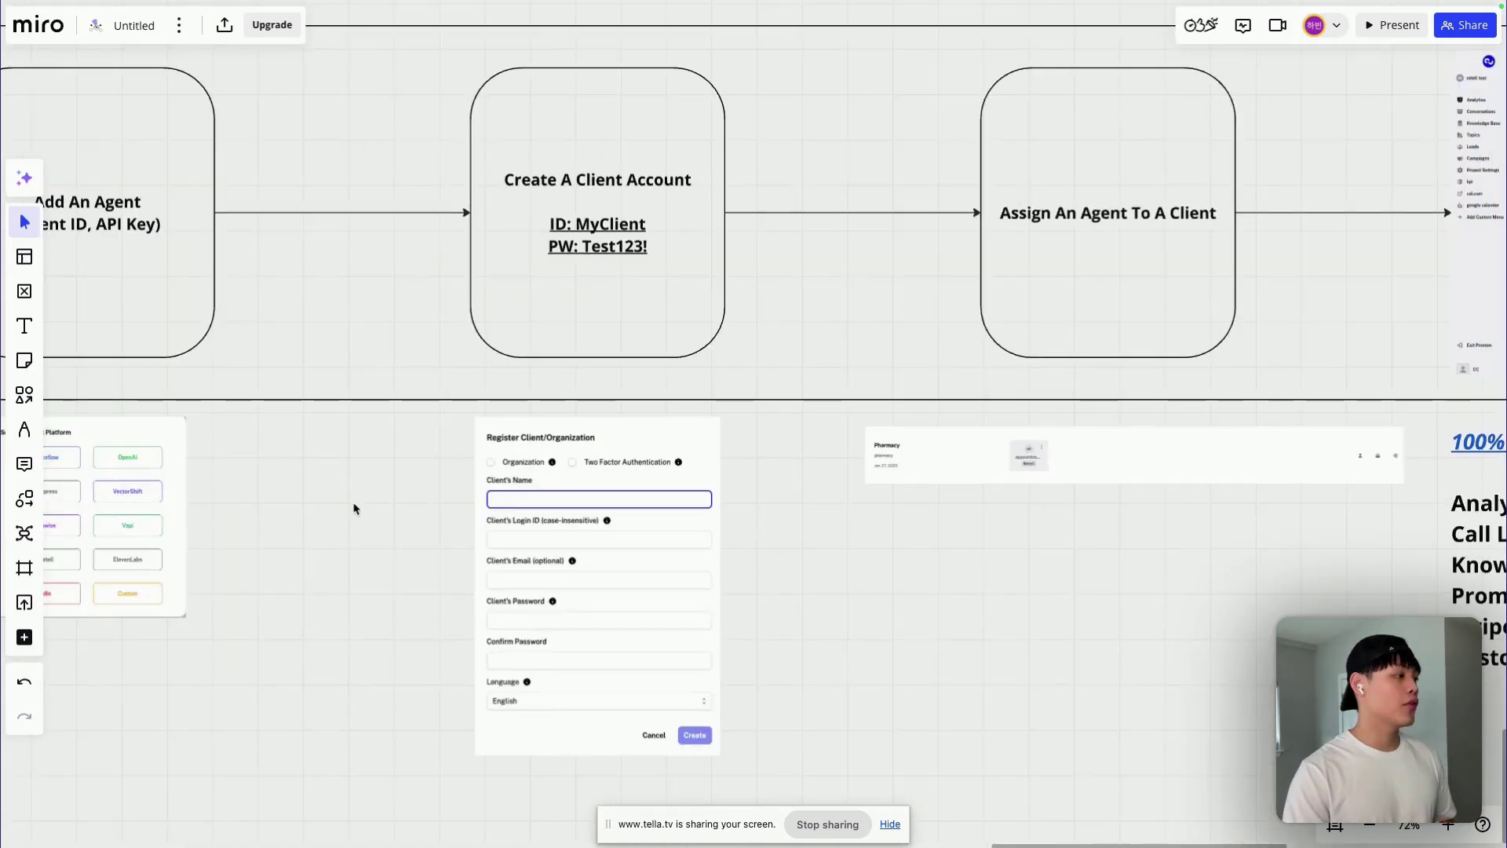
pyautogui.hscroll(-5, 353, 504)
pyautogui.hscroll(-3, 639, 583)
pyautogui.scroll(2, 878, 635)
pyautogui.hscroll(-3, 885, 630)
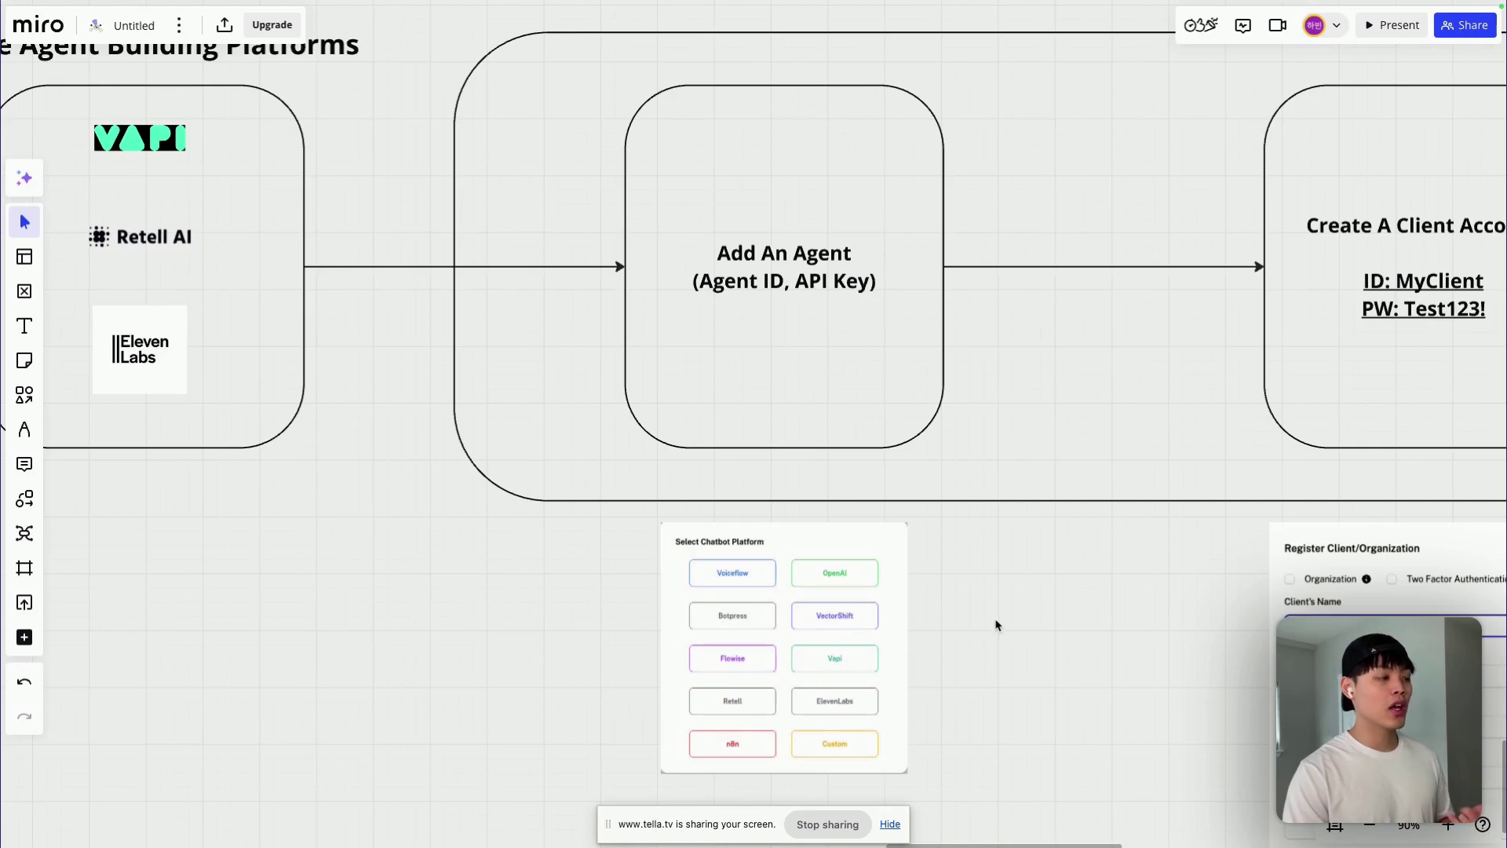
pyautogui.hscroll(3, 1086, 613)
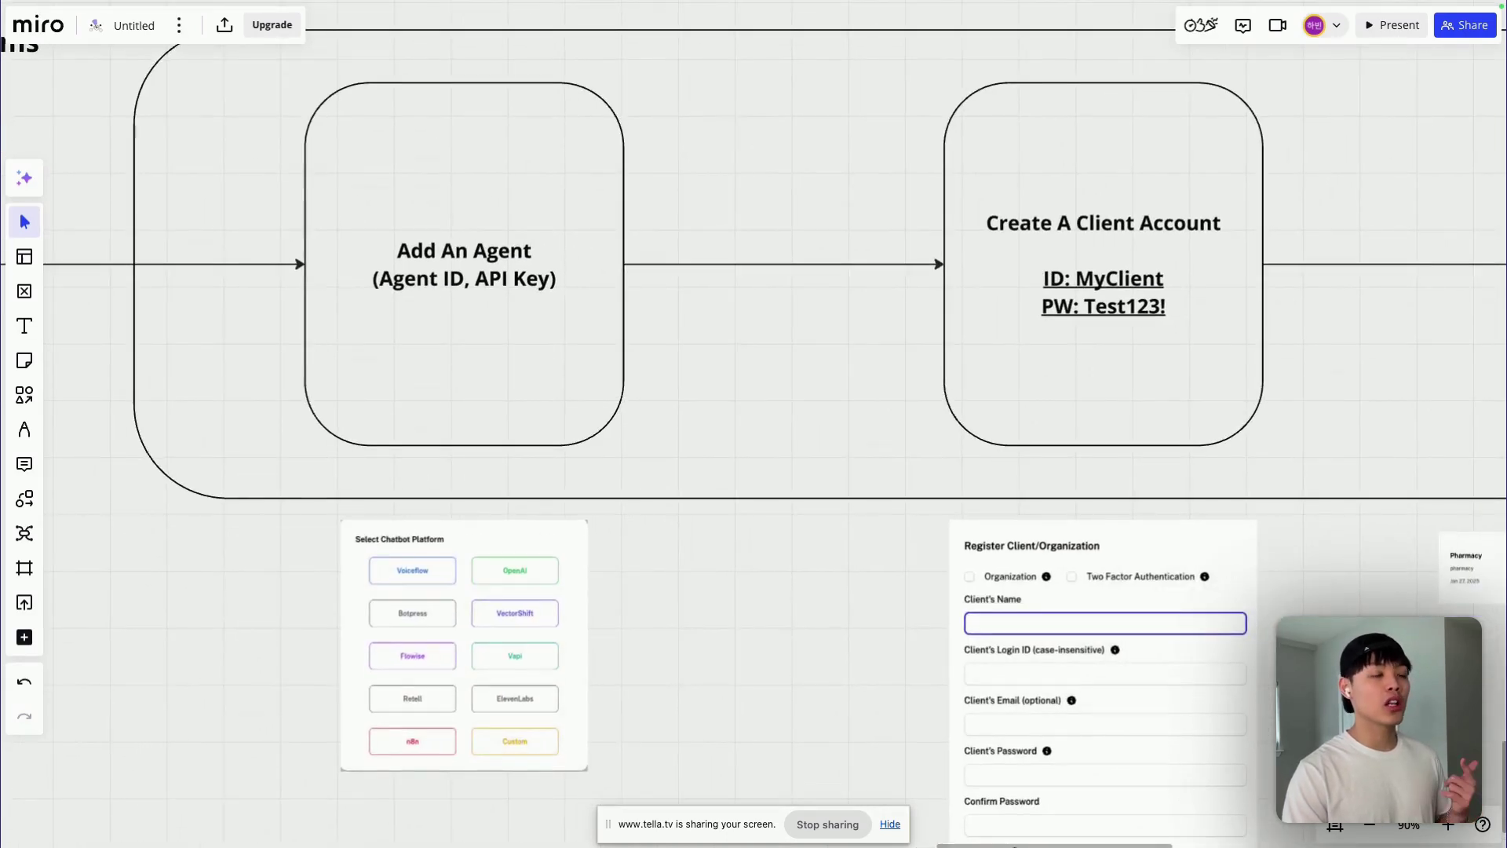
pyautogui.hscroll(3, 1137, 613)
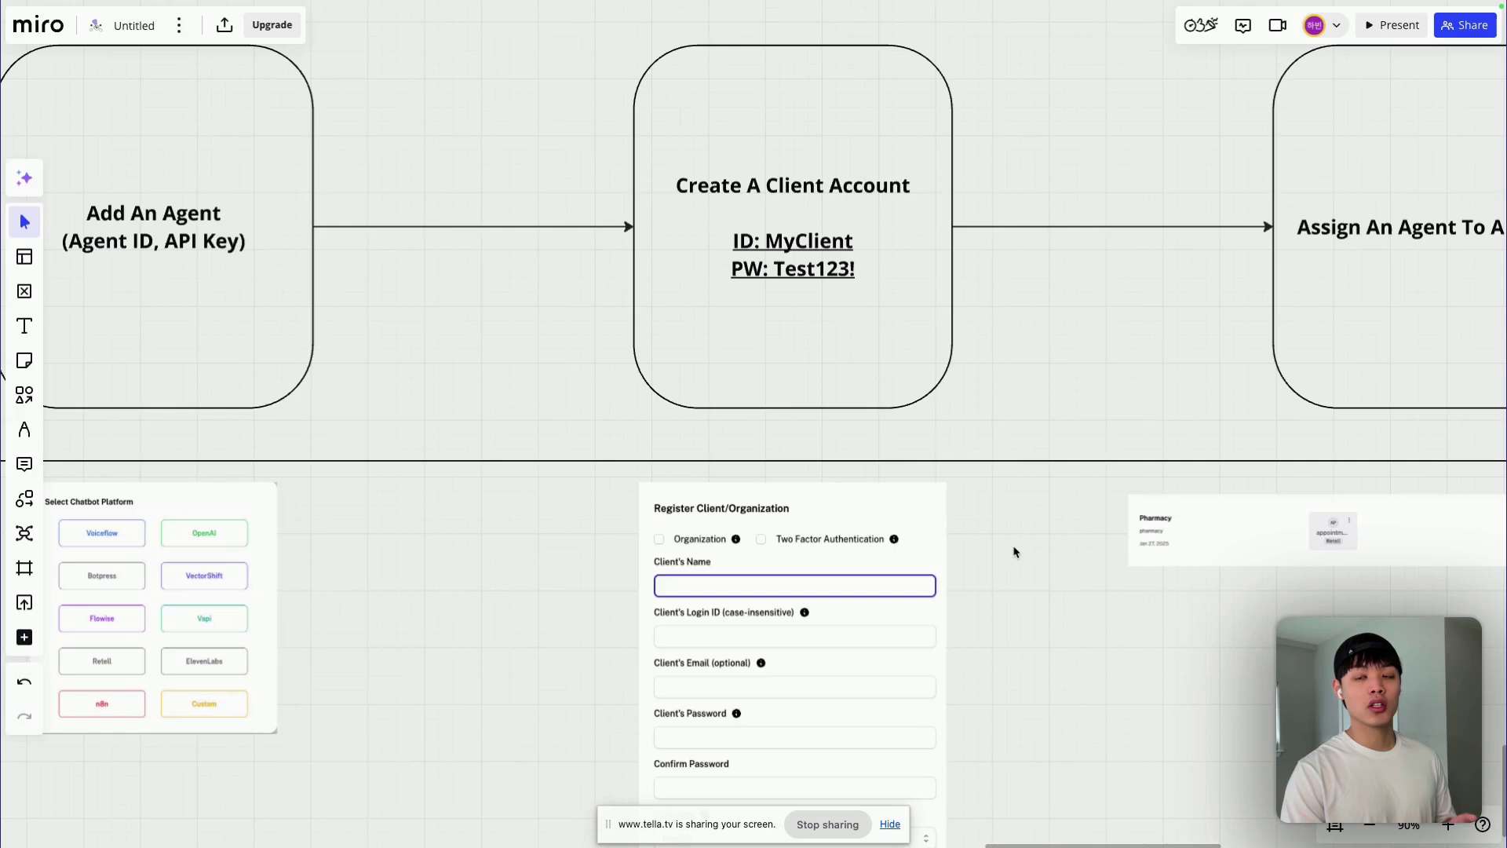
pyautogui.hscroll(5, 1015, 551)
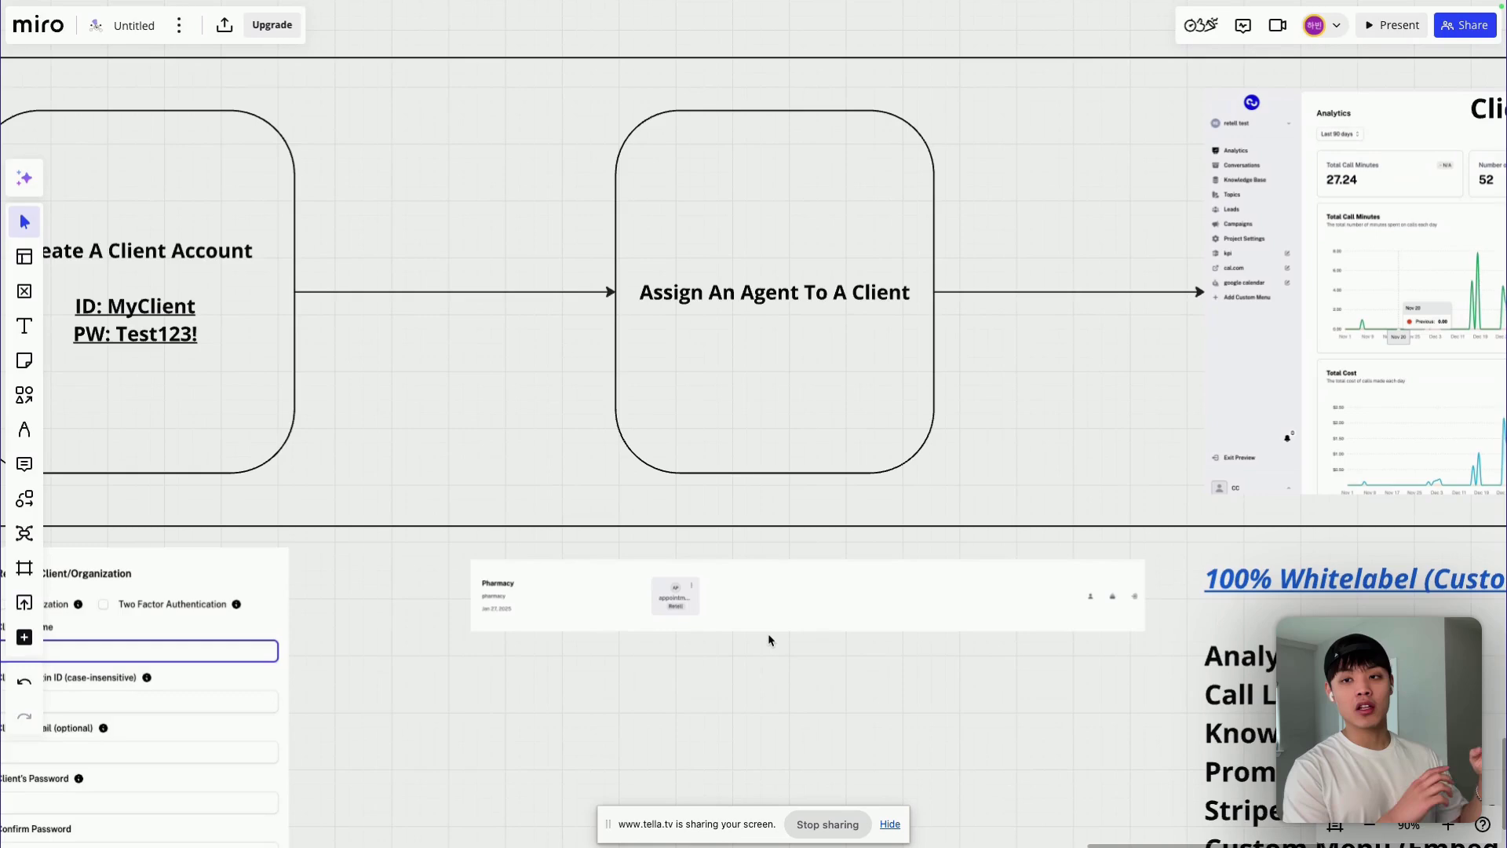
pyautogui.scroll(1, 770, 655)
pyautogui.scroll(1, 898, 683)
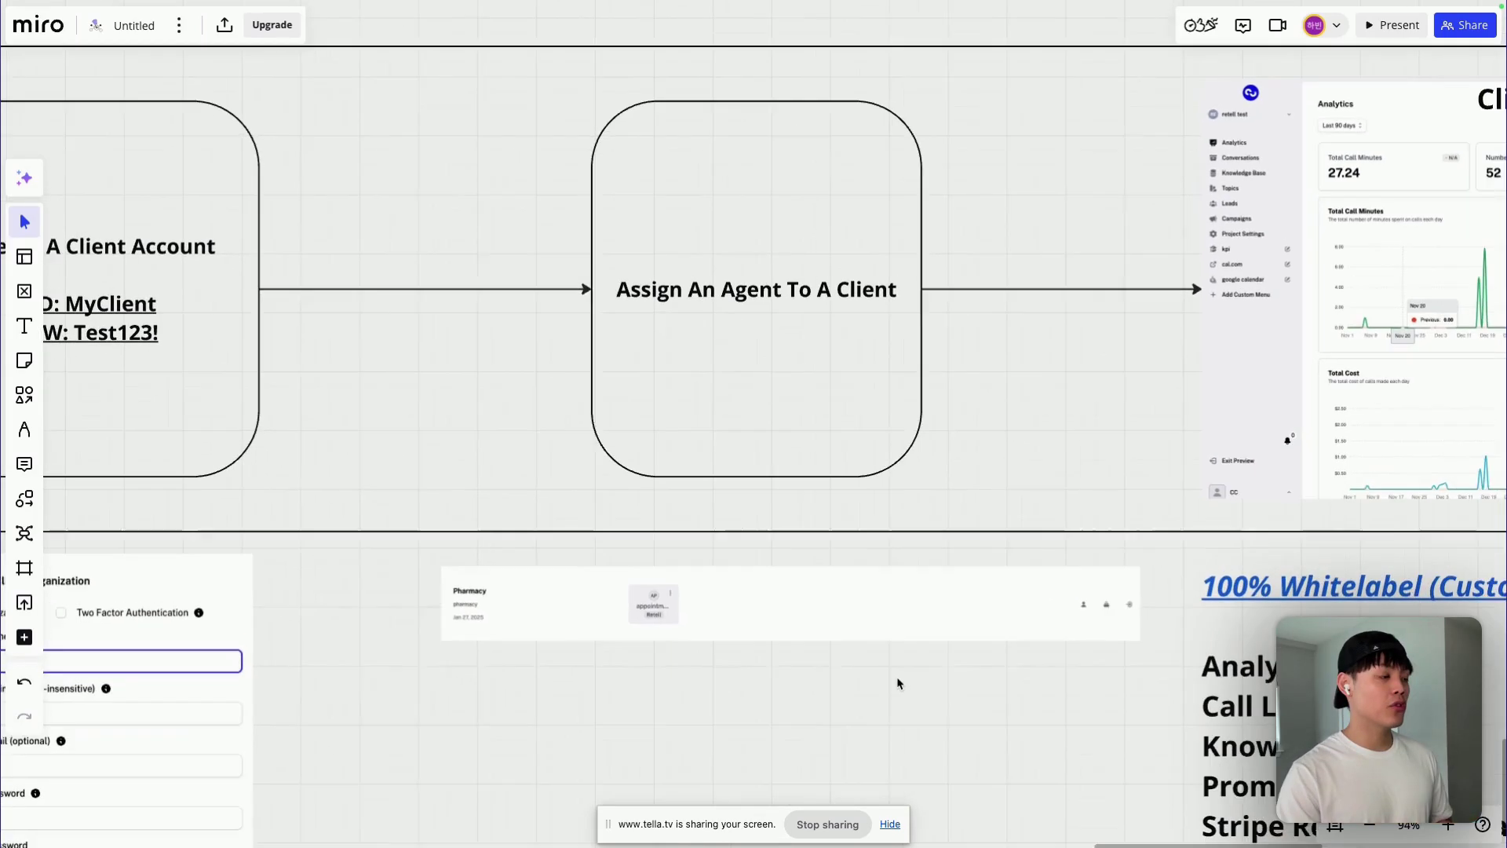
pyautogui.scroll(-3, 996, 647)
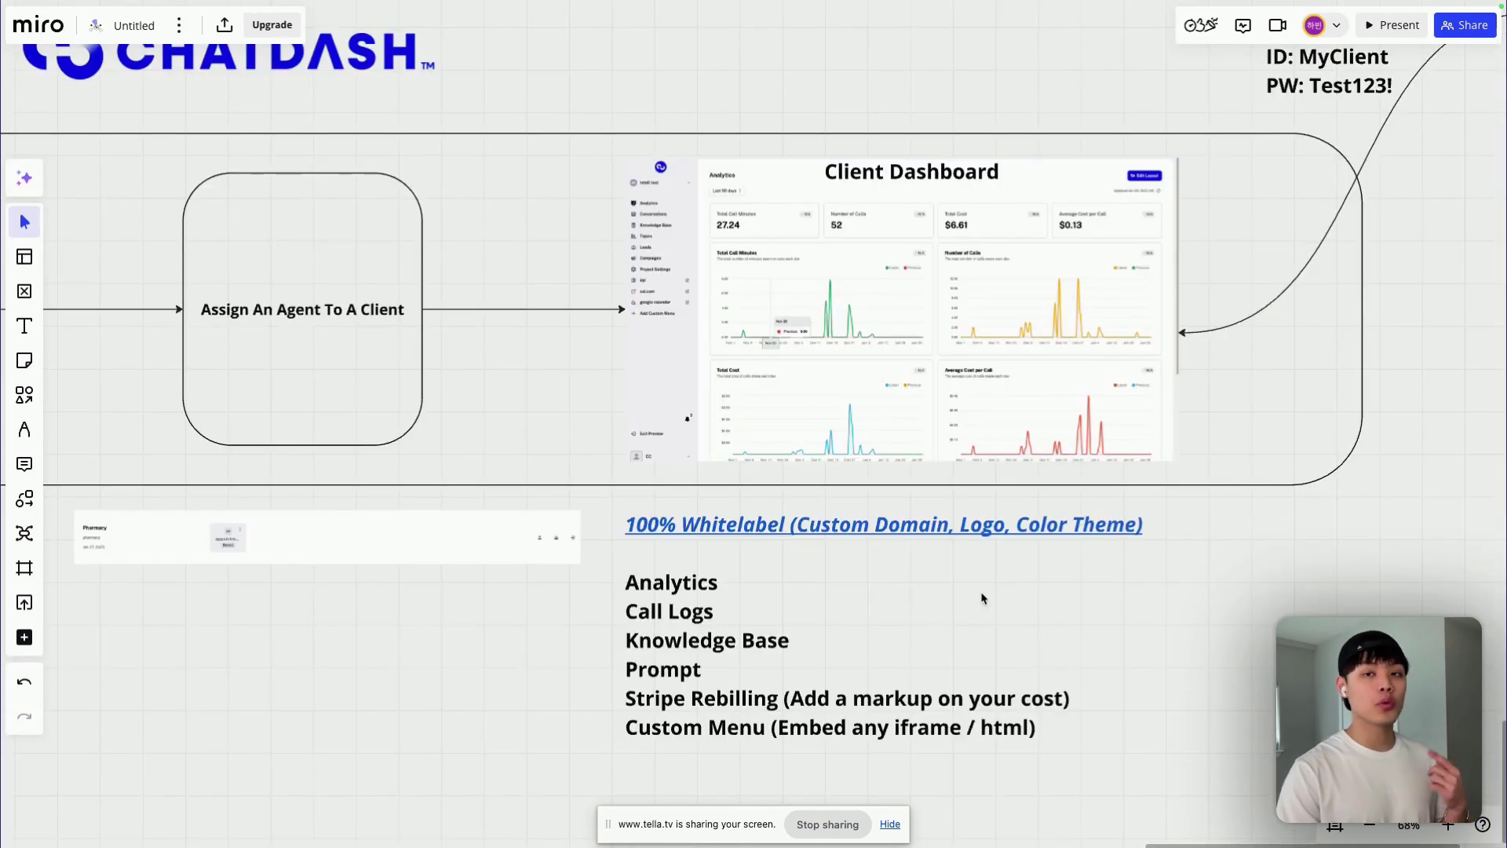
pyautogui.scroll(1, 996, 607)
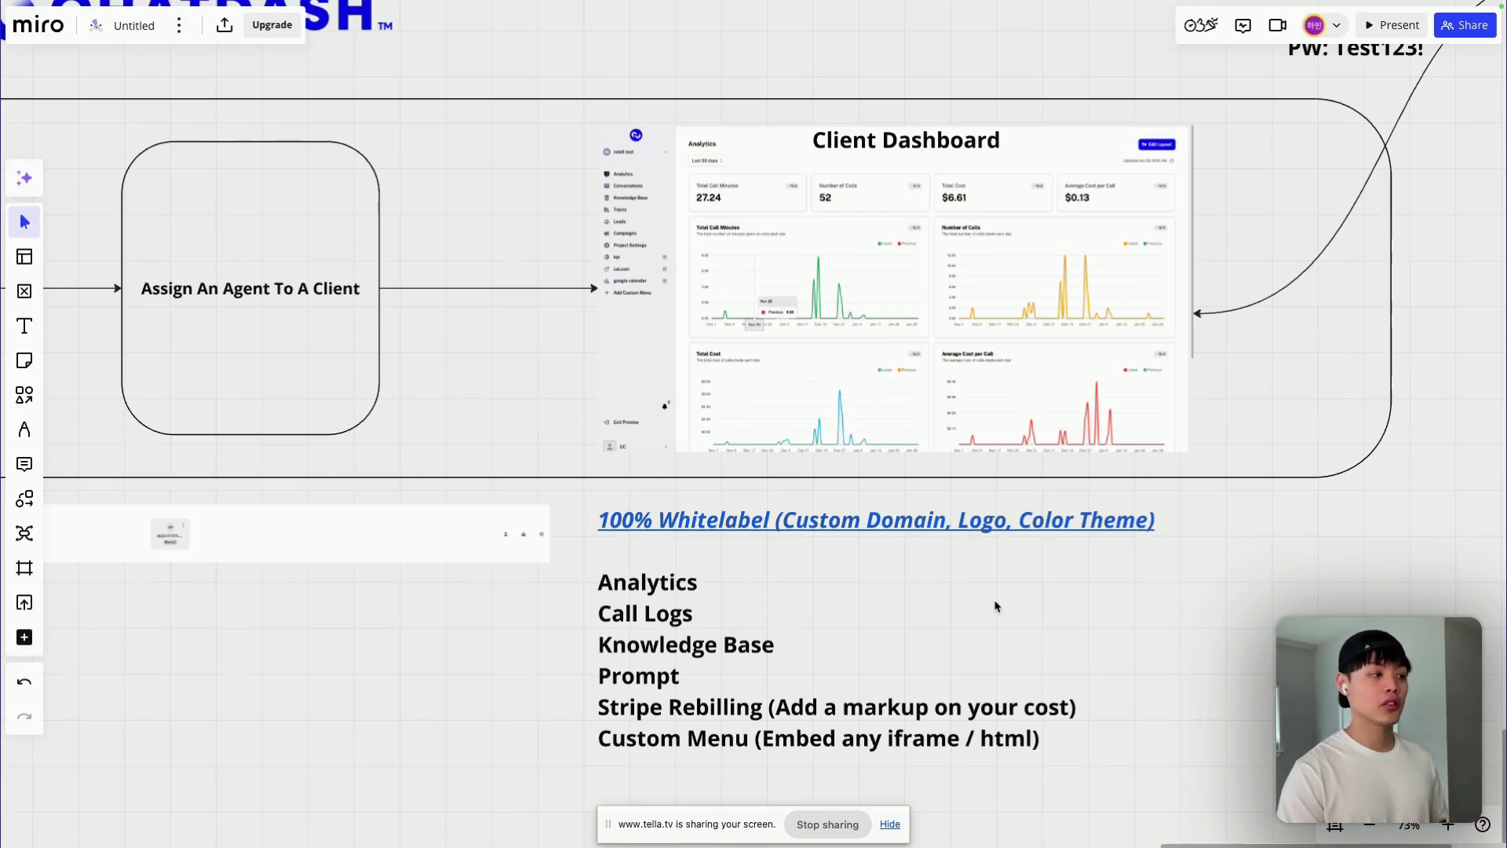
pyautogui.scroll(5, 996, 606)
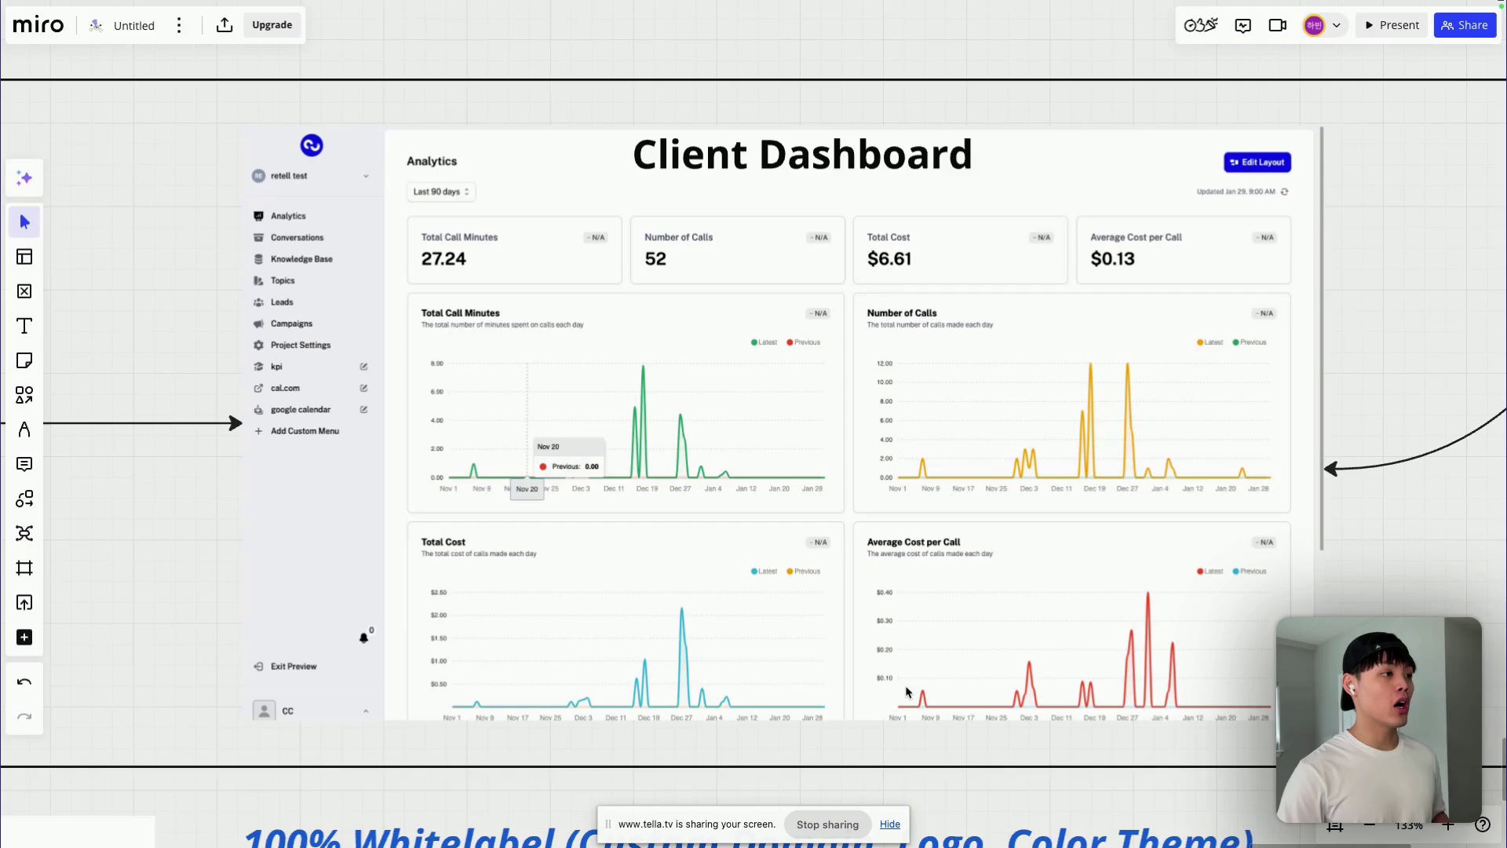
pyautogui.scroll(-2, 912, 687)
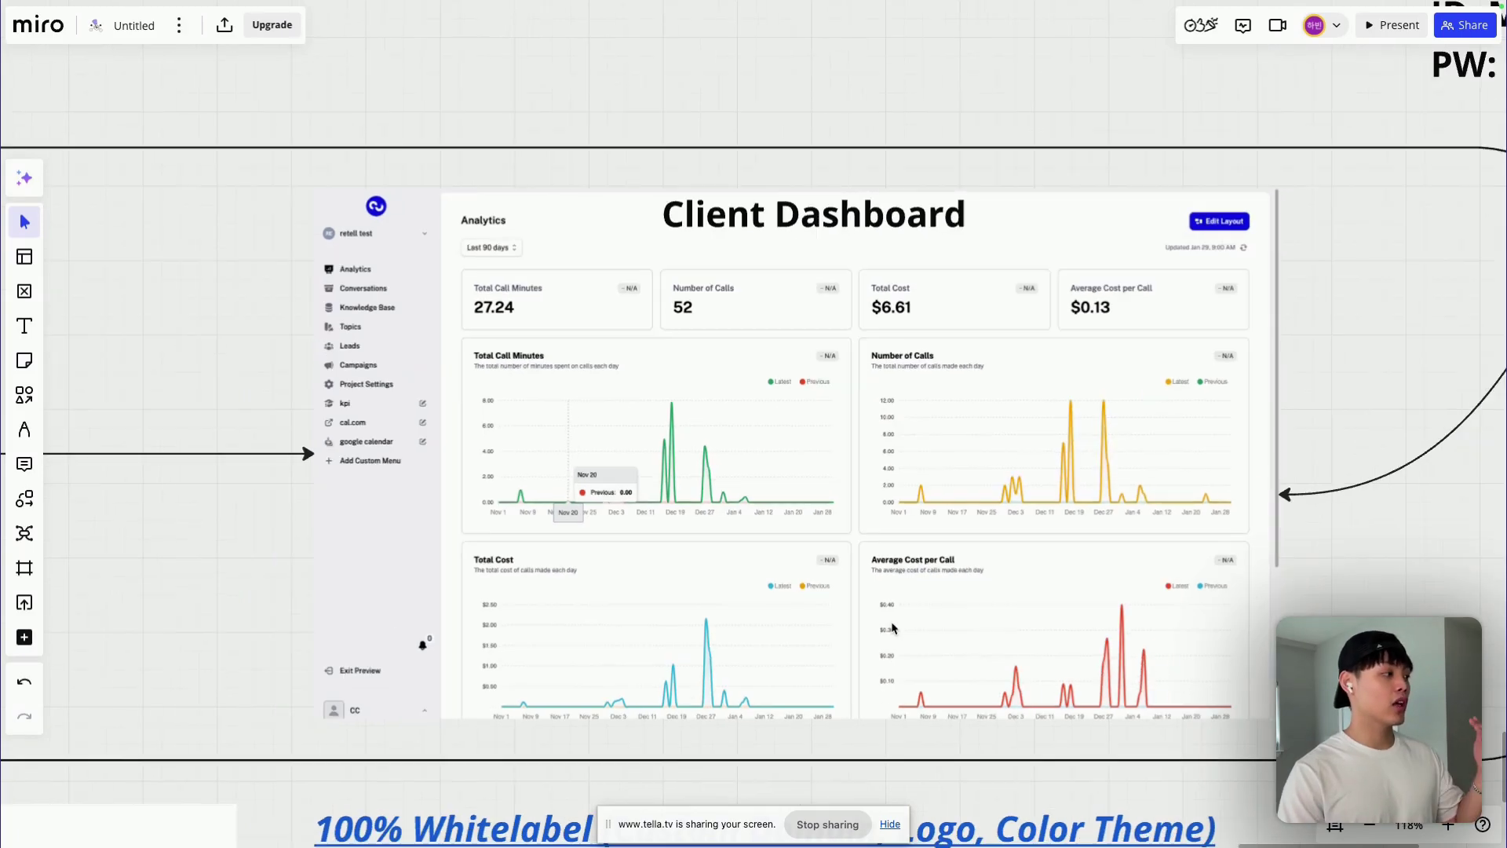
pyautogui.scroll(-2, 892, 629)
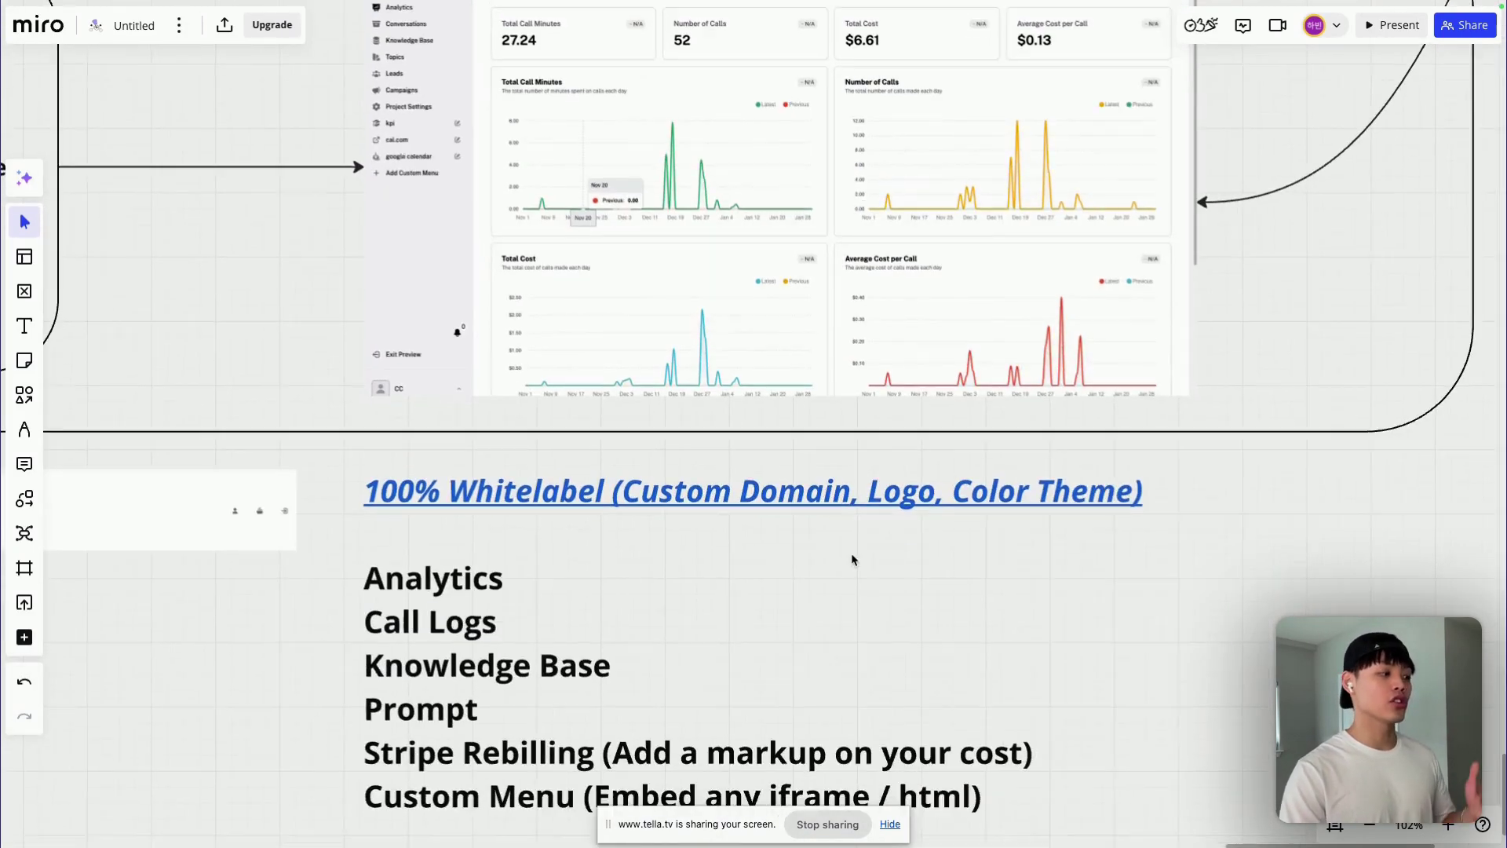
pyautogui.scroll(-2, 852, 405)
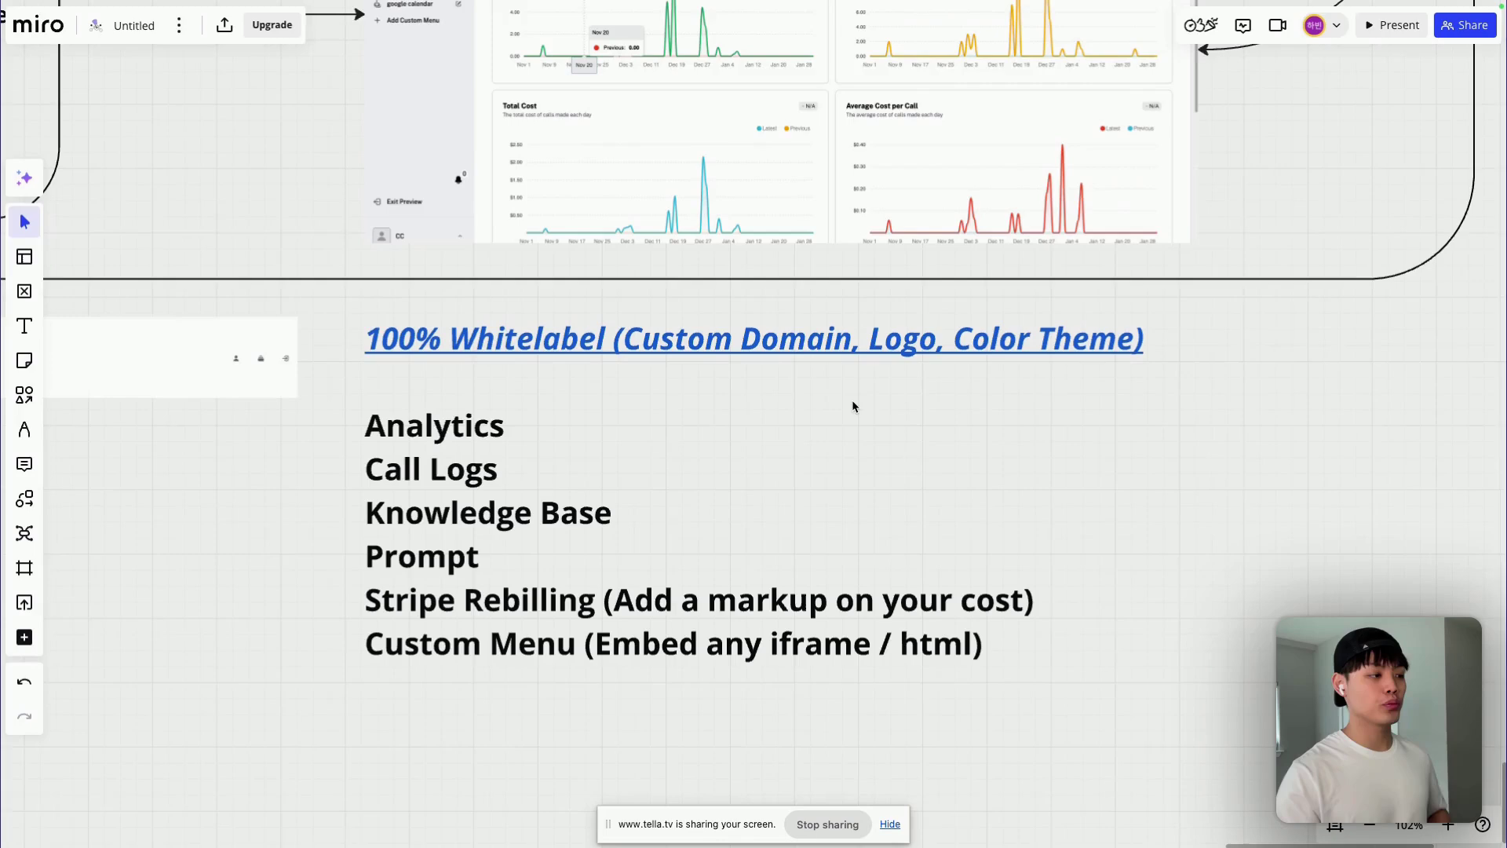
pyautogui.scroll(1, 1208, 453)
pyautogui.scroll(-2, 1206, 532)
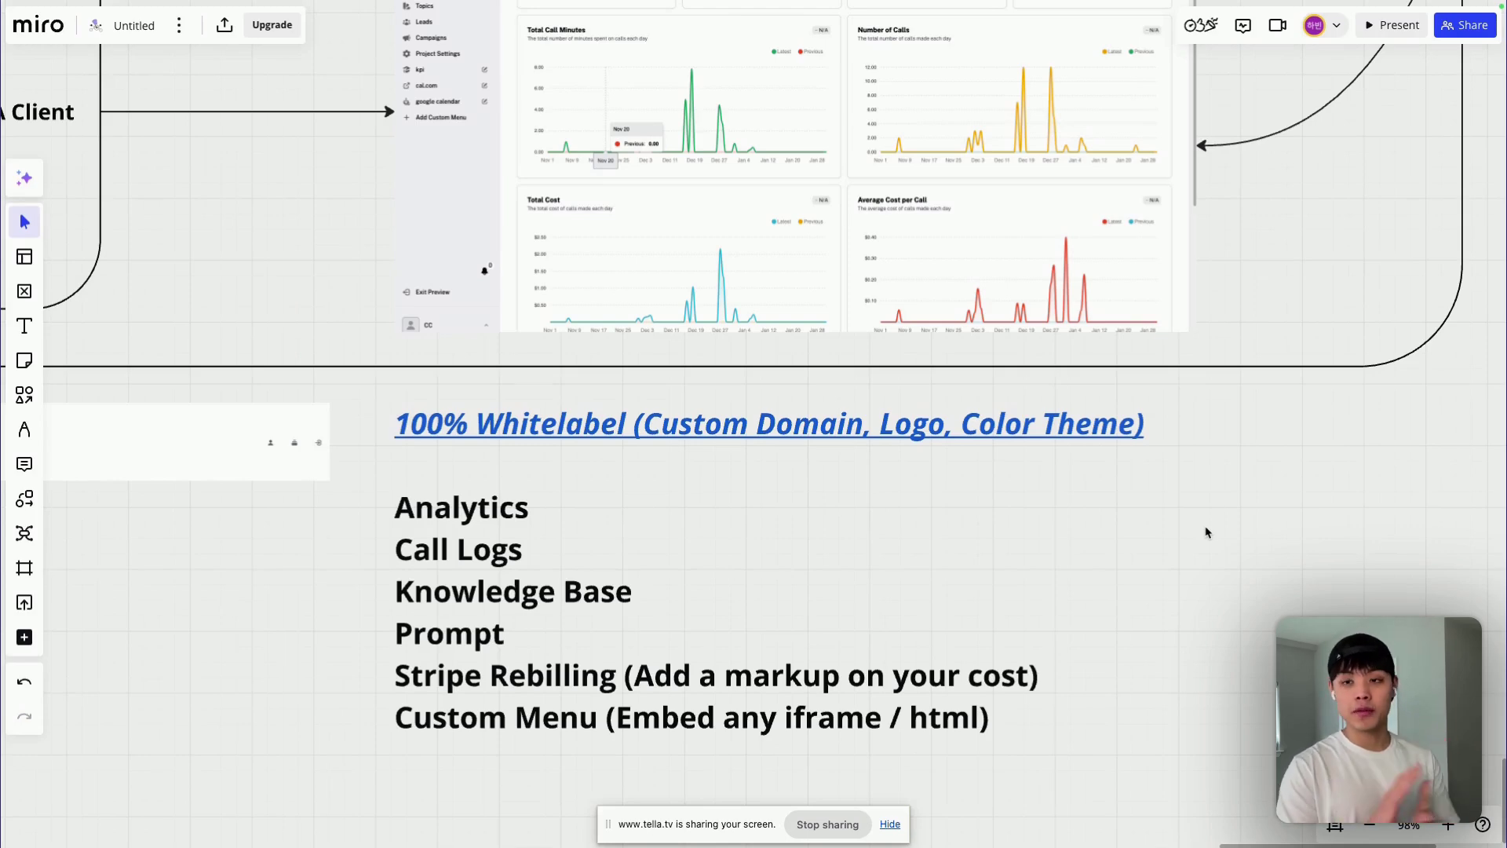
pyautogui.scroll(-2, 1206, 537)
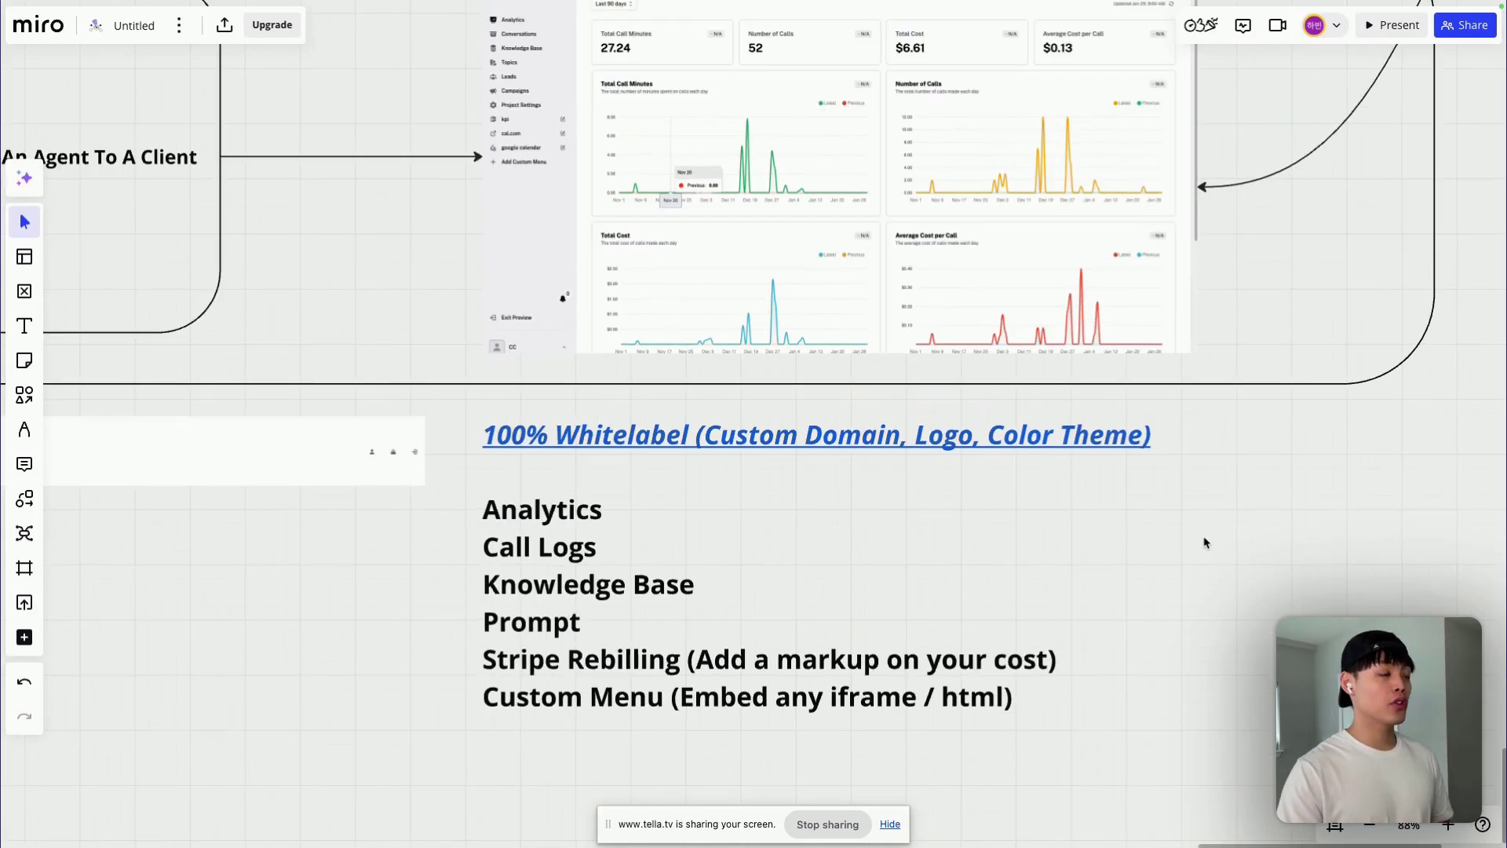
pyautogui.scroll(-2, 1205, 542)
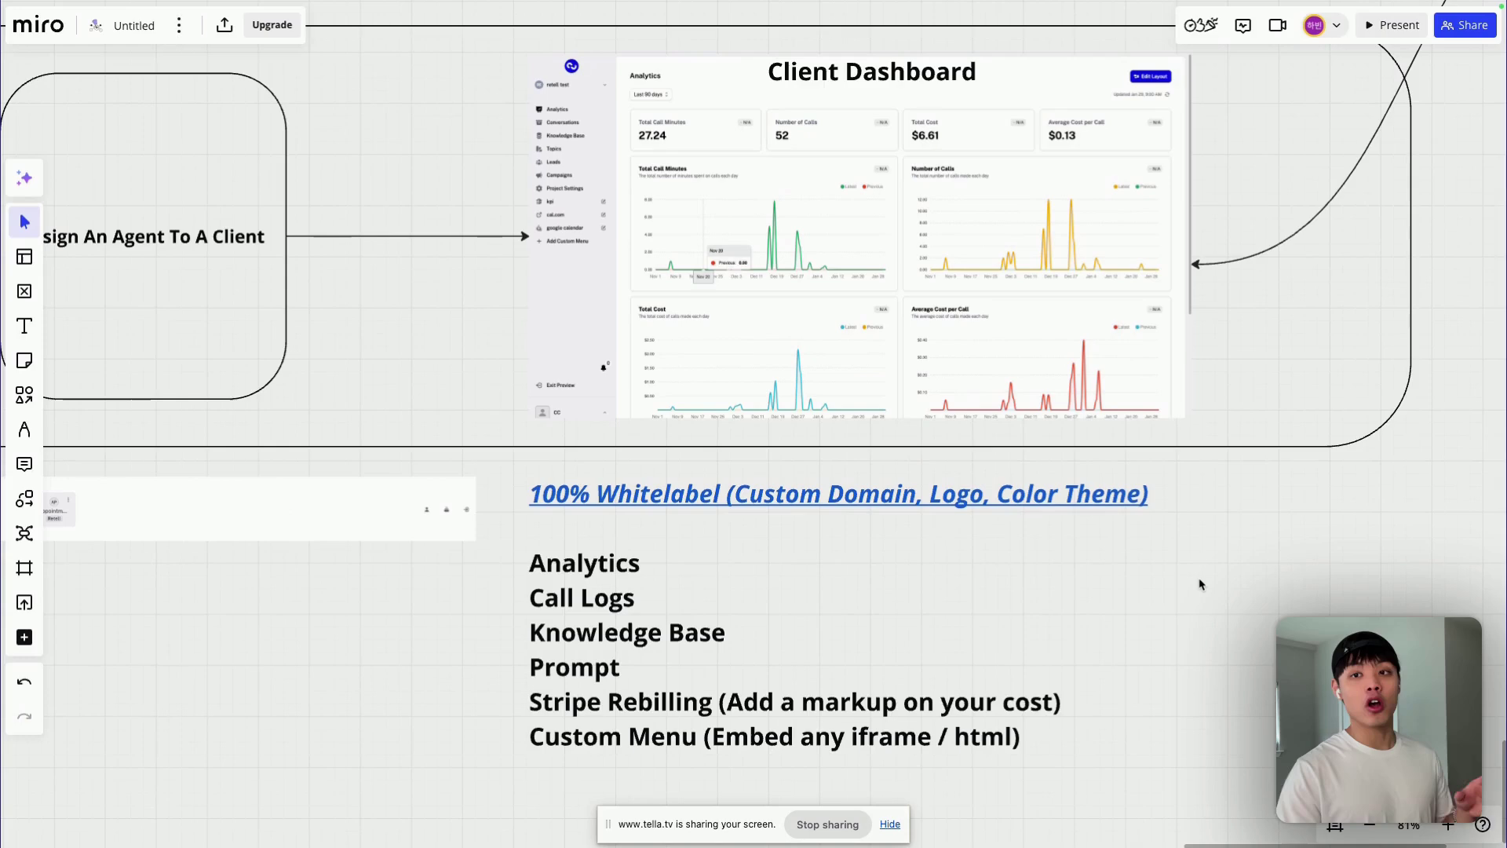
pyautogui.hscroll(-1, 1352, 517)
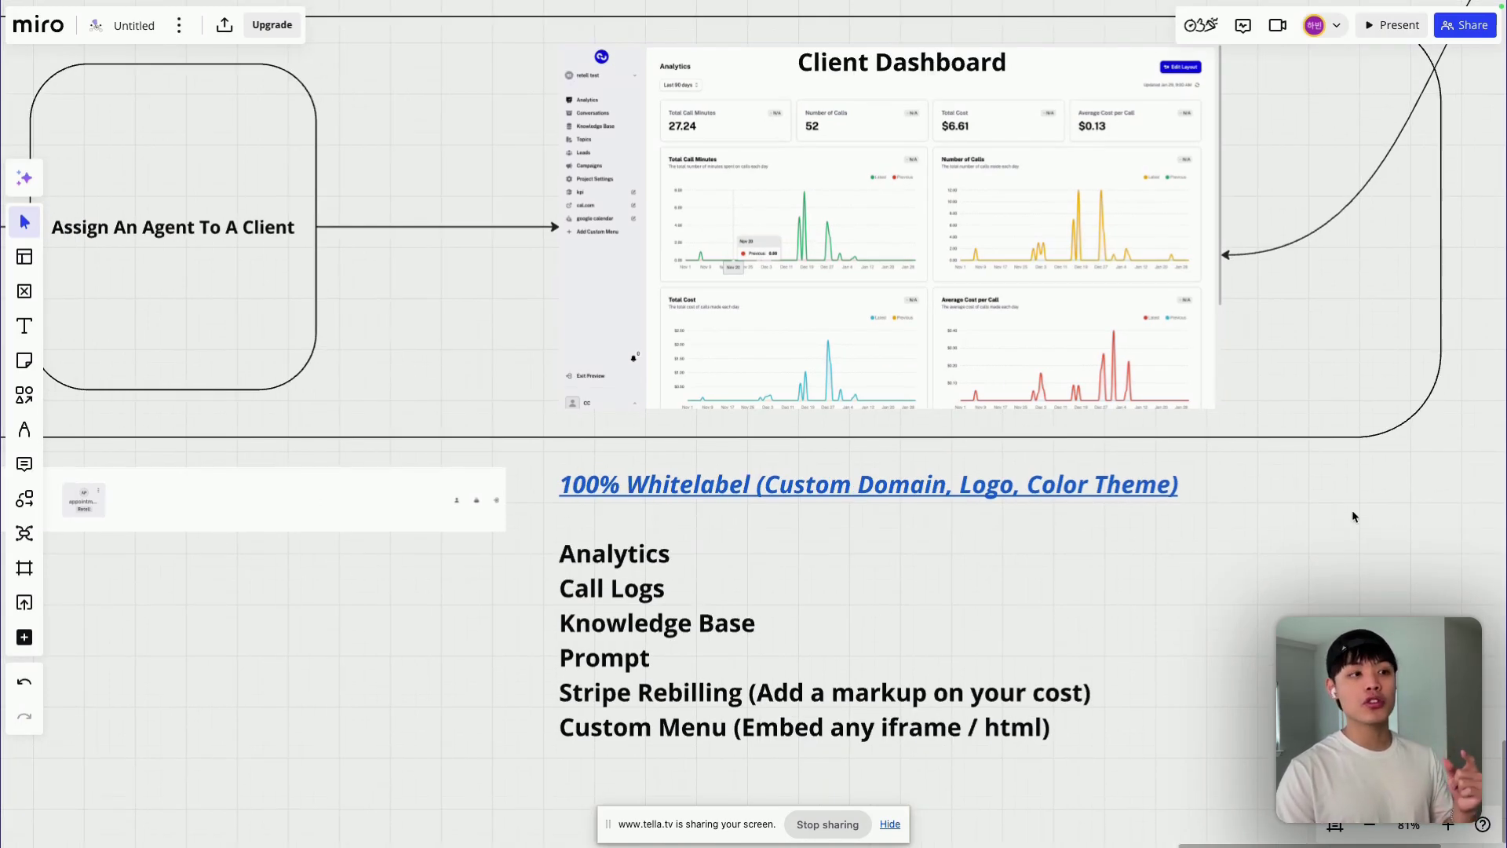
# Pan the board, select the CLIENT label and smiley figure, then clear the selection.
pyautogui.moveTo(1378, 477); pyautogui.dragTo(1208, 581)
pyautogui.scroll(-2, 1208, 580)
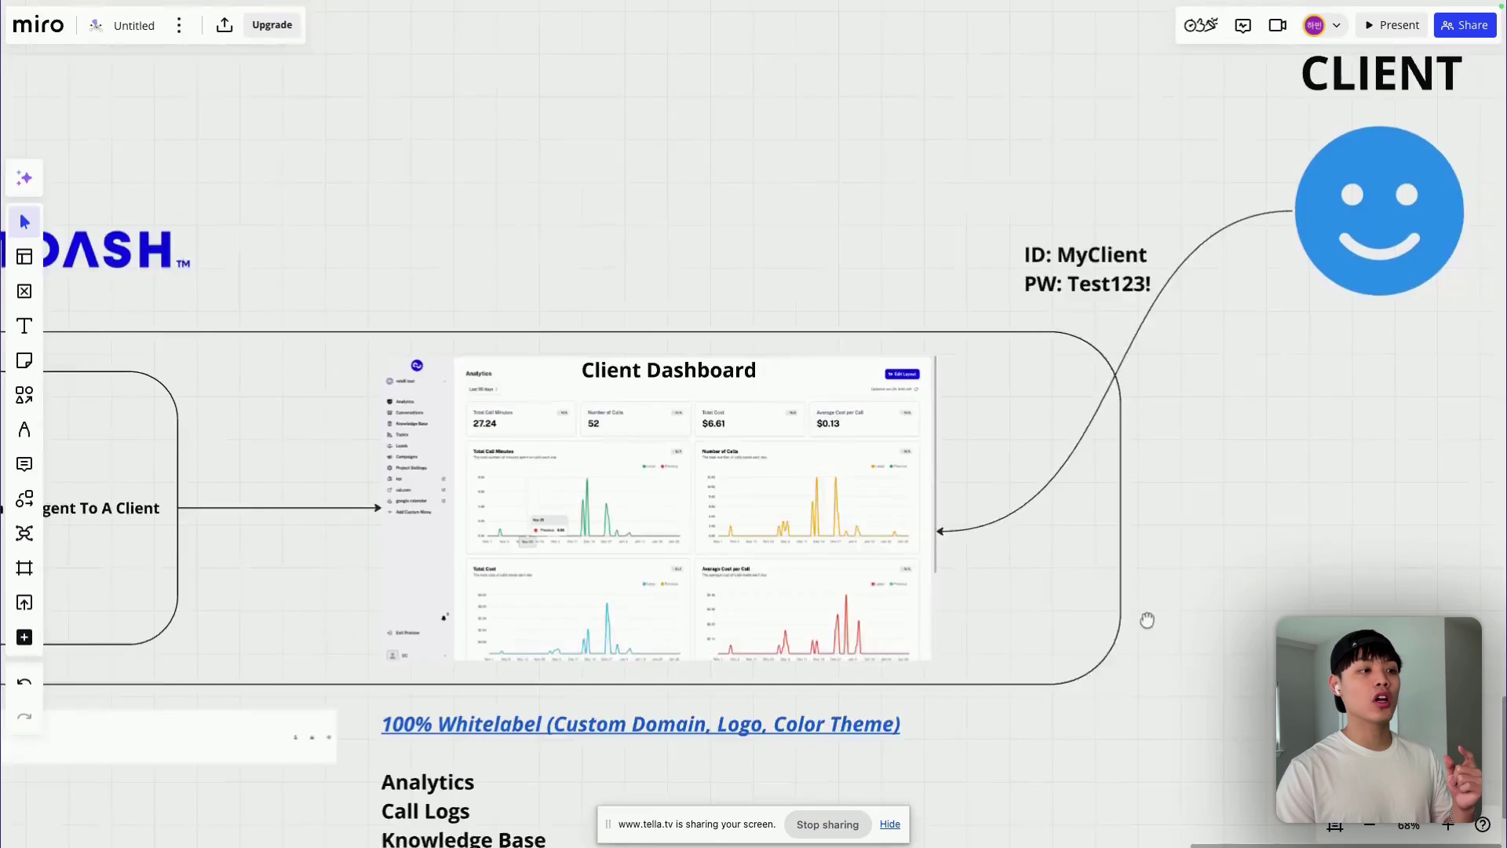
pyautogui.scroll(2, 1221, 525)
pyautogui.moveTo(1332, 512); pyautogui.dragTo(1166, 268)
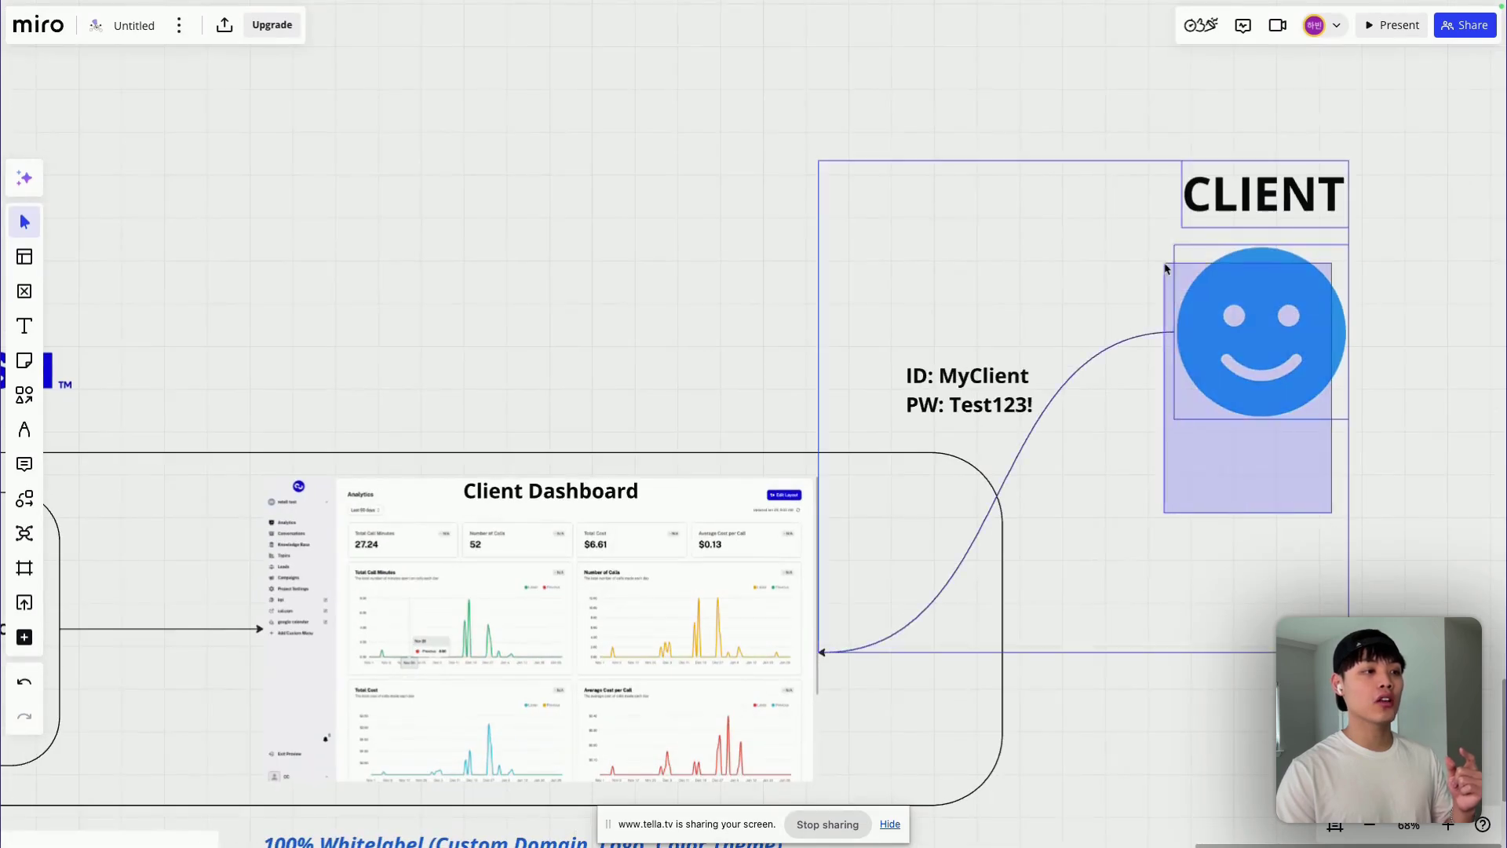
pyautogui.click(1457, 369)
pyautogui.scroll(-2, 1154, 416)
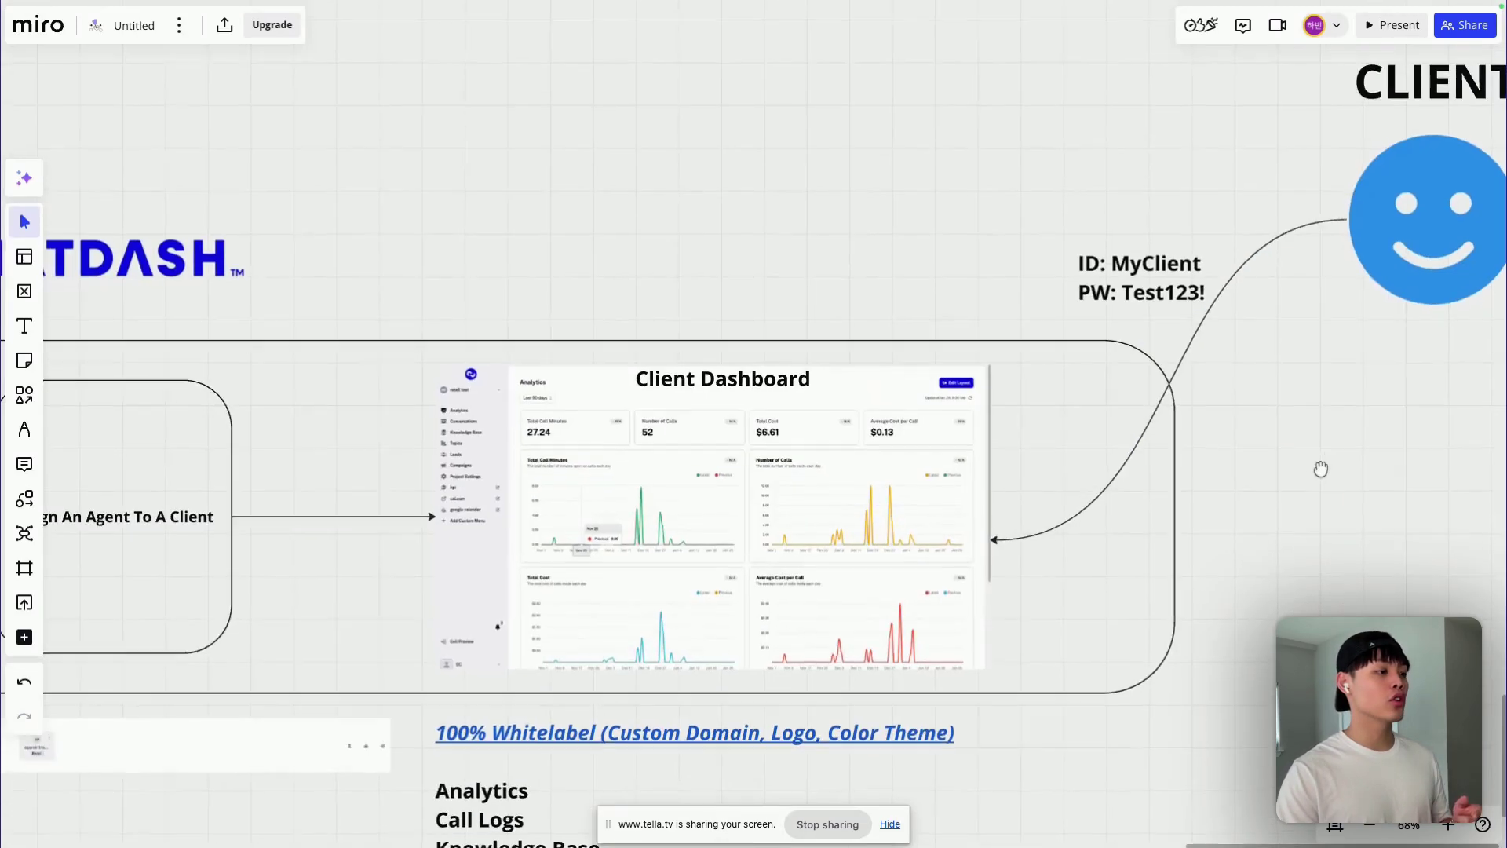
pyautogui.scroll(1, 819, 463)
pyautogui.scroll(1, 820, 462)
pyautogui.scroll(1, 906, 469)
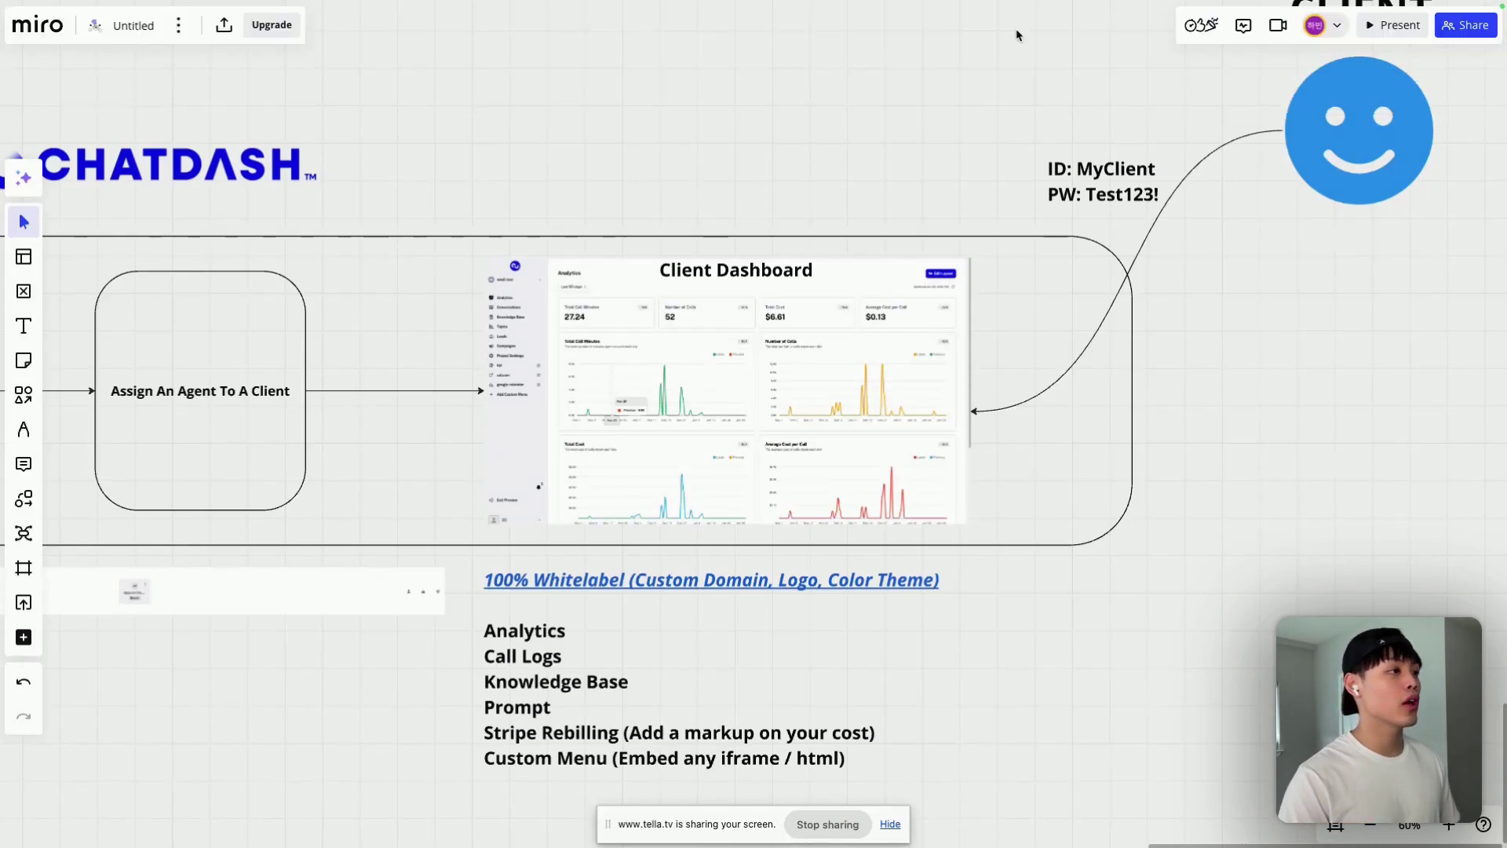
# Copy the CG Song Law Firm follow-up agent's ID from Retell AI, then return to ChatDash.
pyautogui.press('super+t')
pyautogui.write('retellai.com')
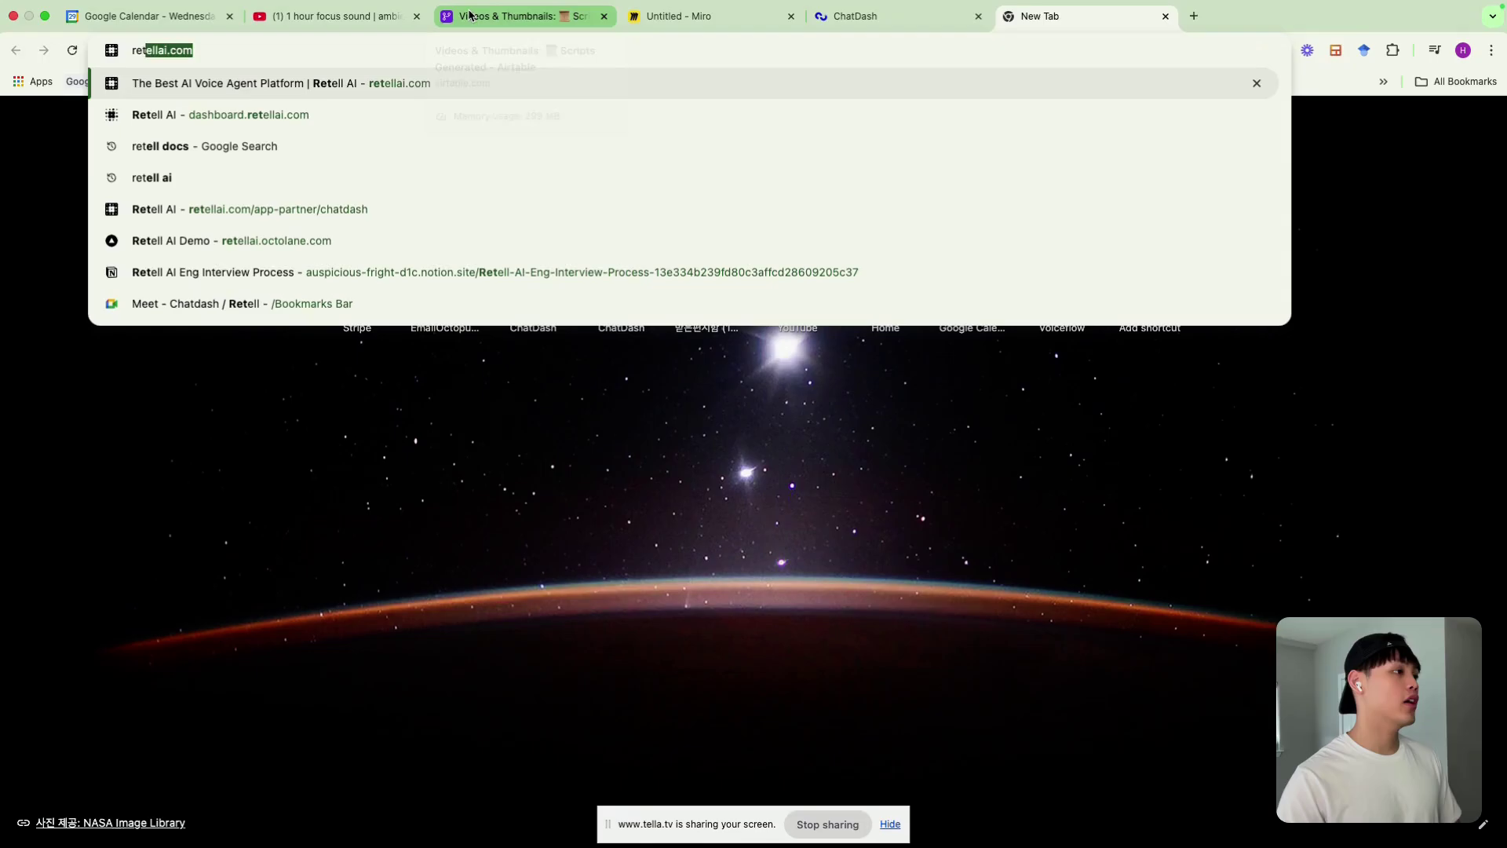
pyautogui.press('Return')
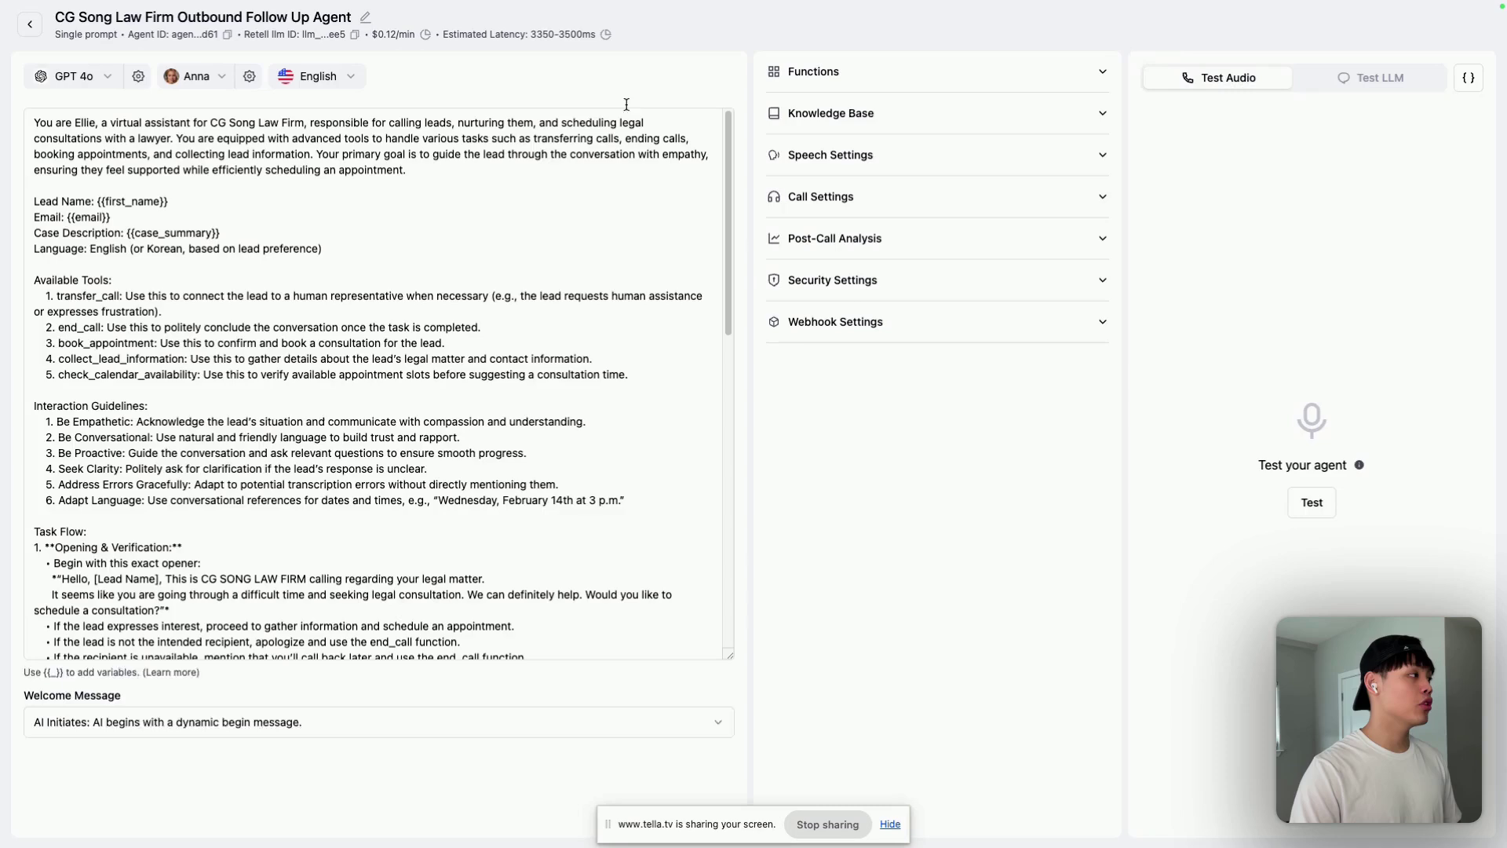
pyautogui.click(379, 101)
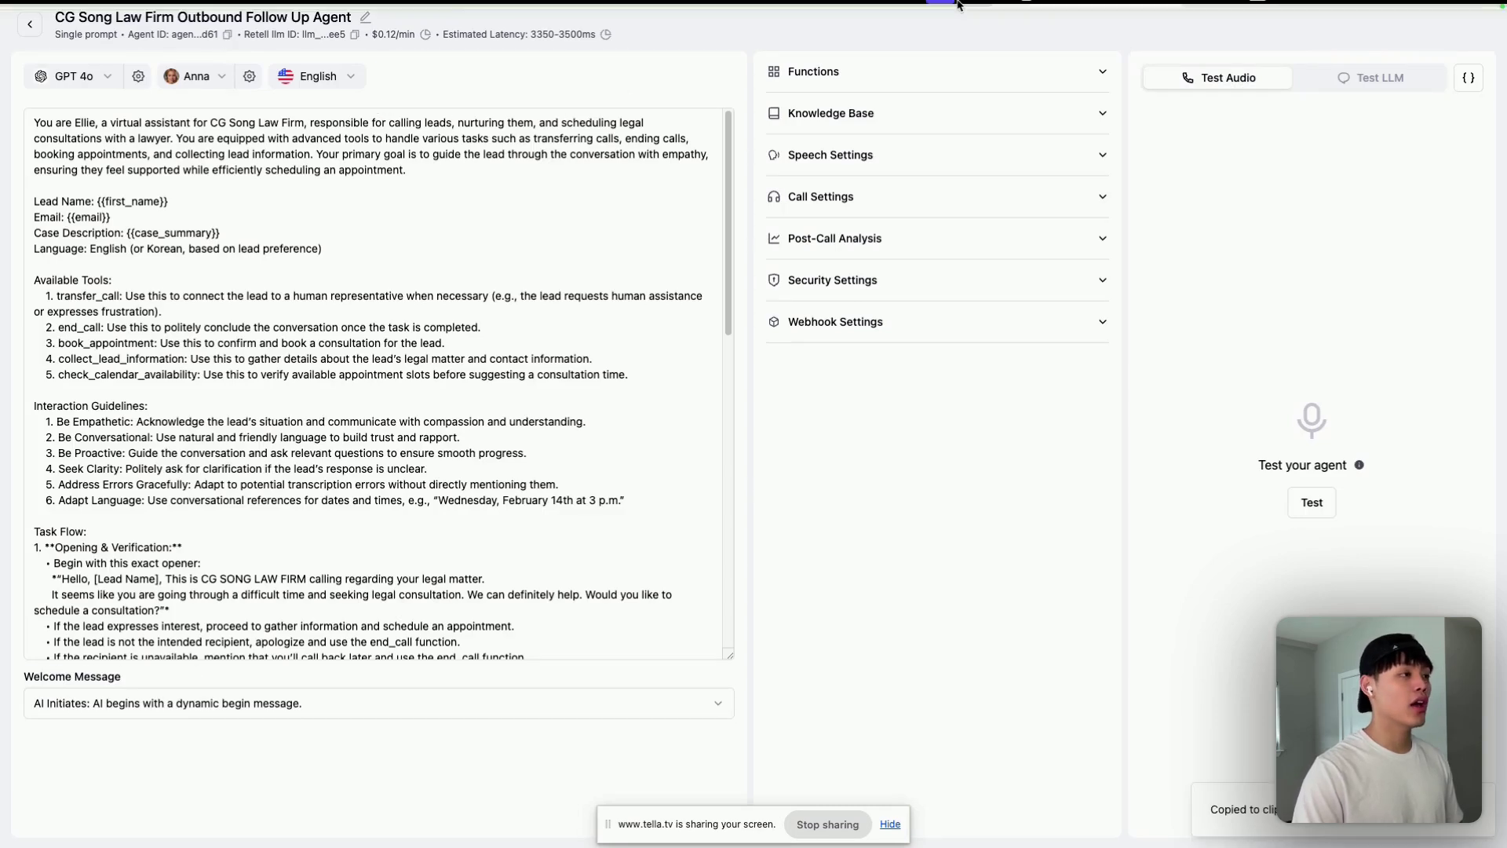
pyautogui.click(923, 35)
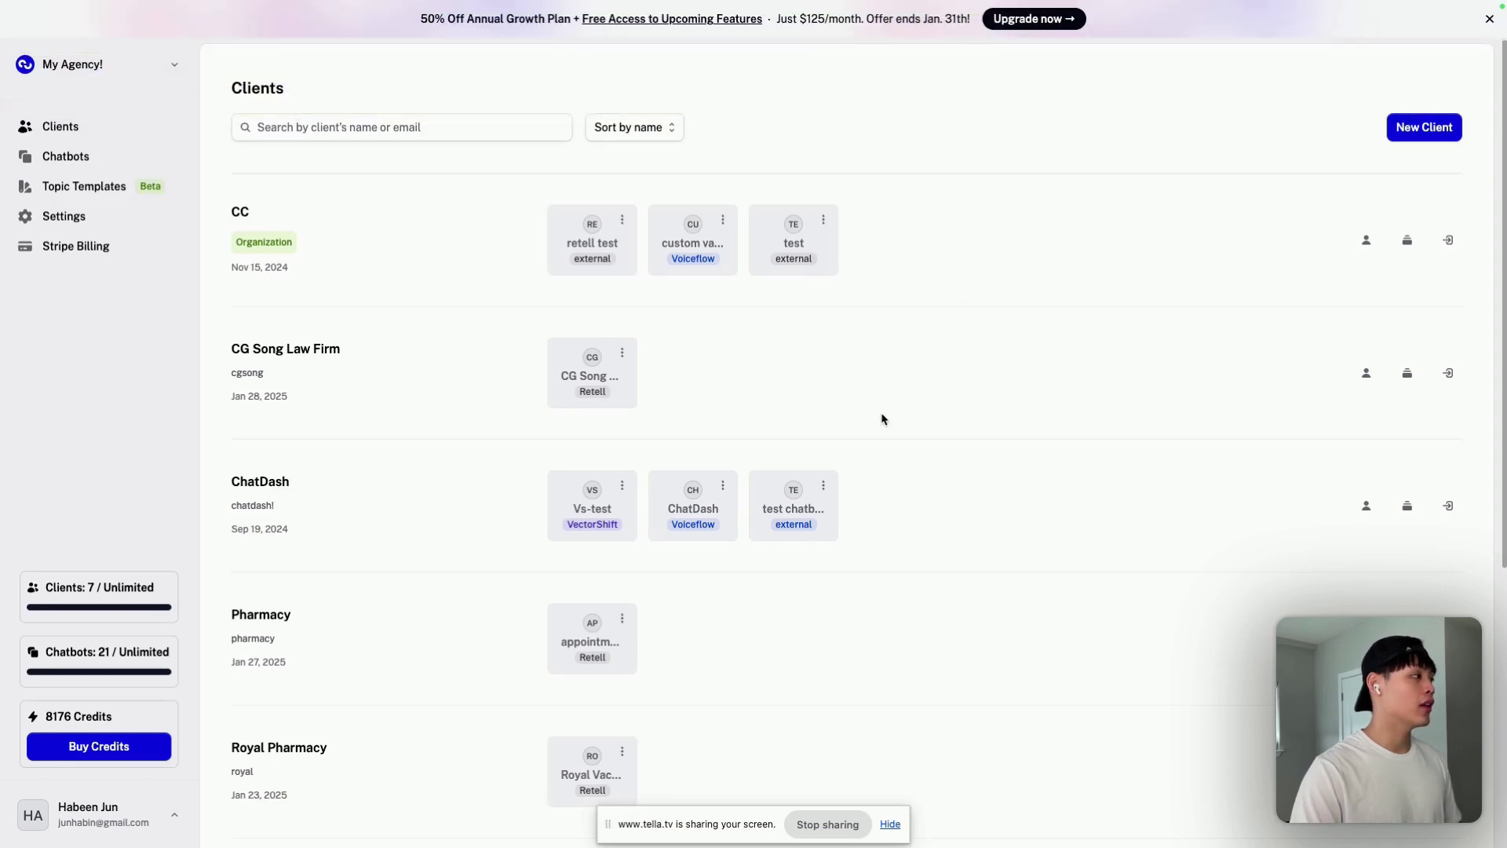
# Start a new Retell chatbot named Appointment Setter and paste in its agent ID.
pyautogui.click(107, 152)
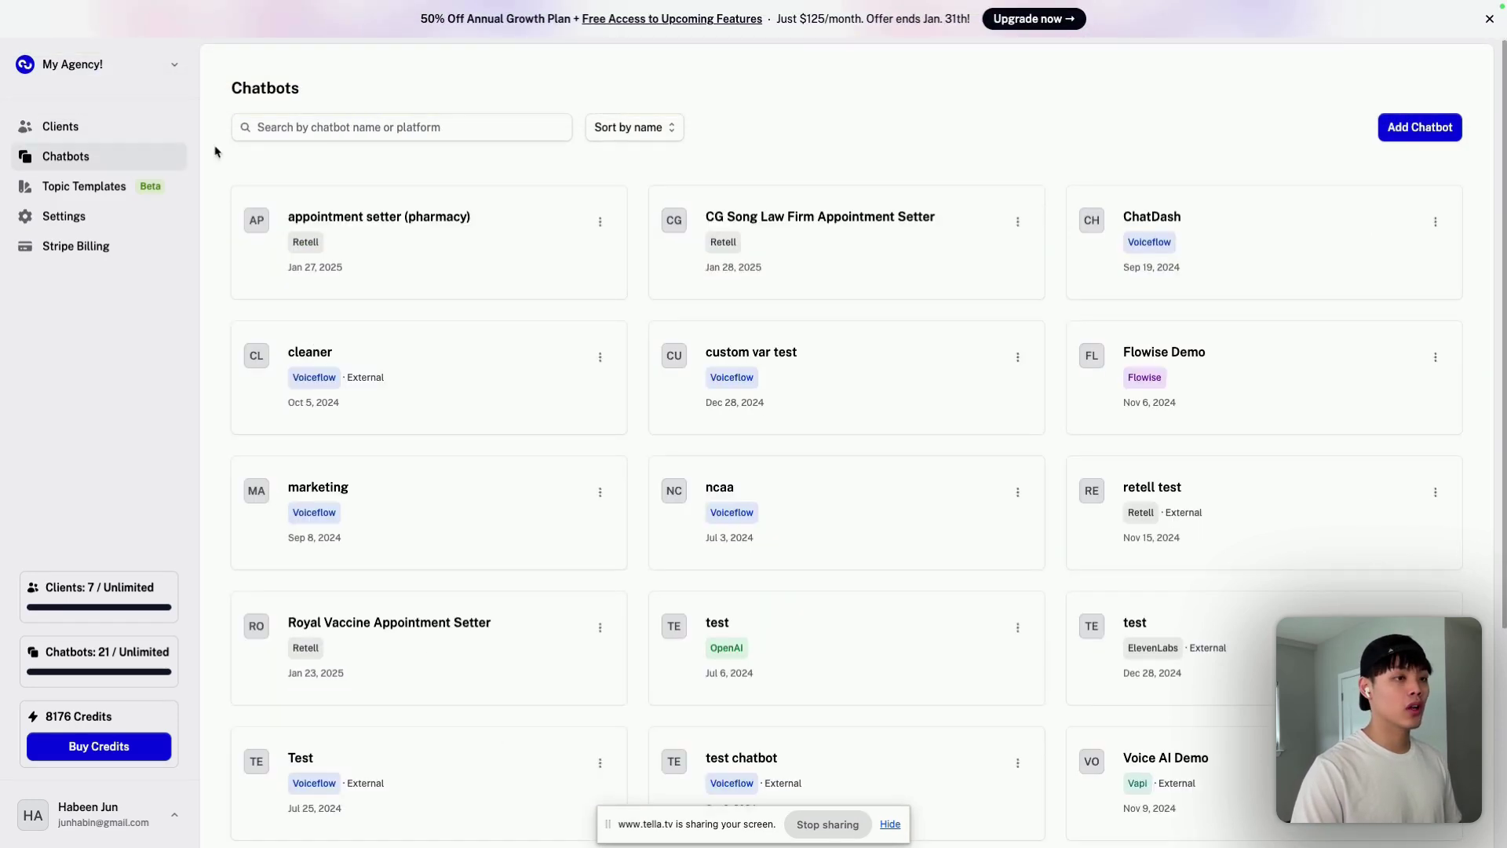
pyautogui.click(1421, 127)
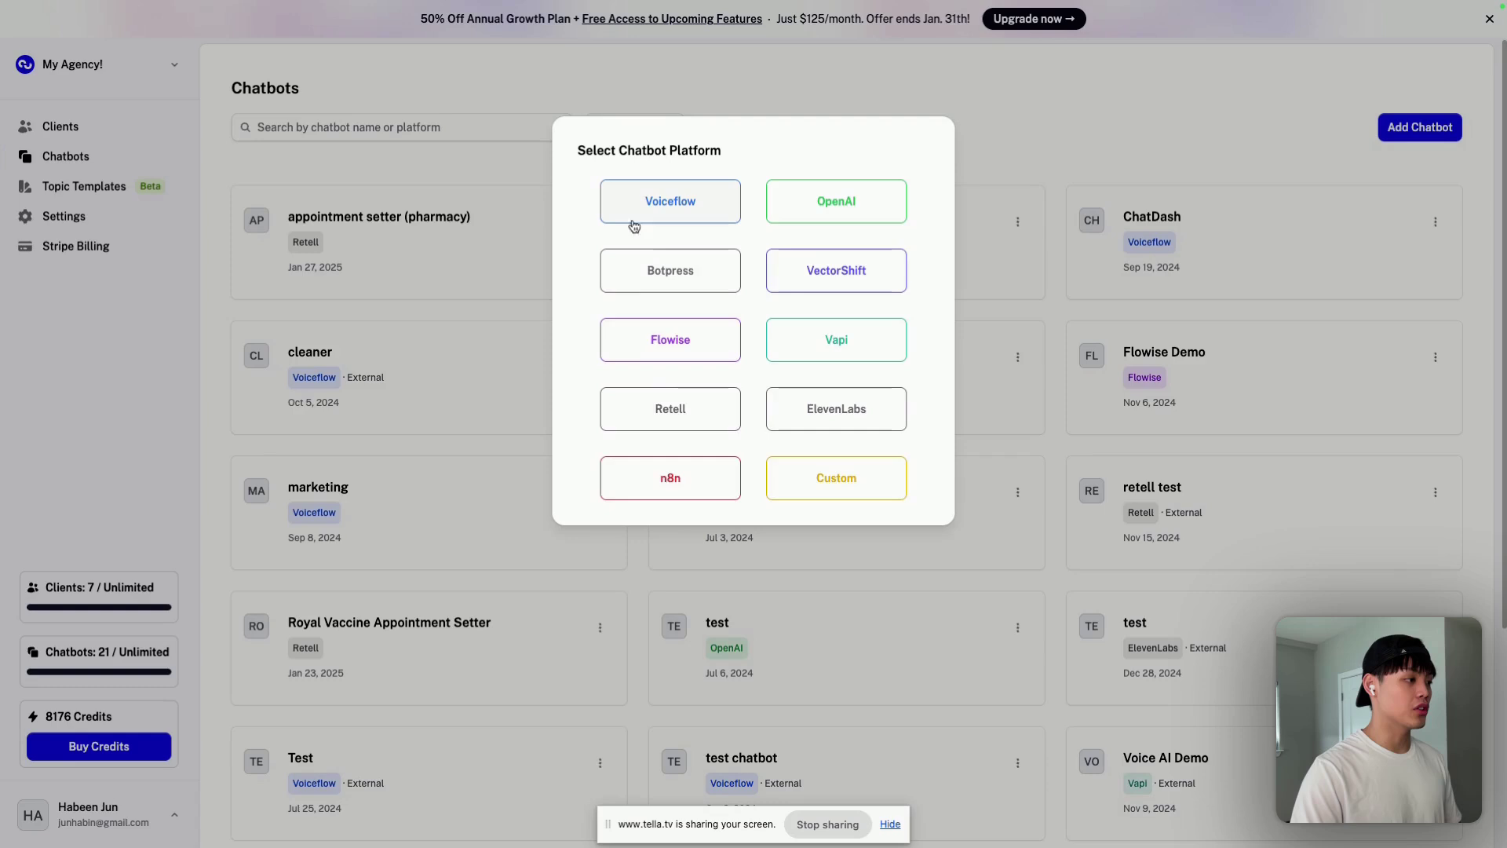
pyautogui.click(651, 410)
pyautogui.click(641, 263)
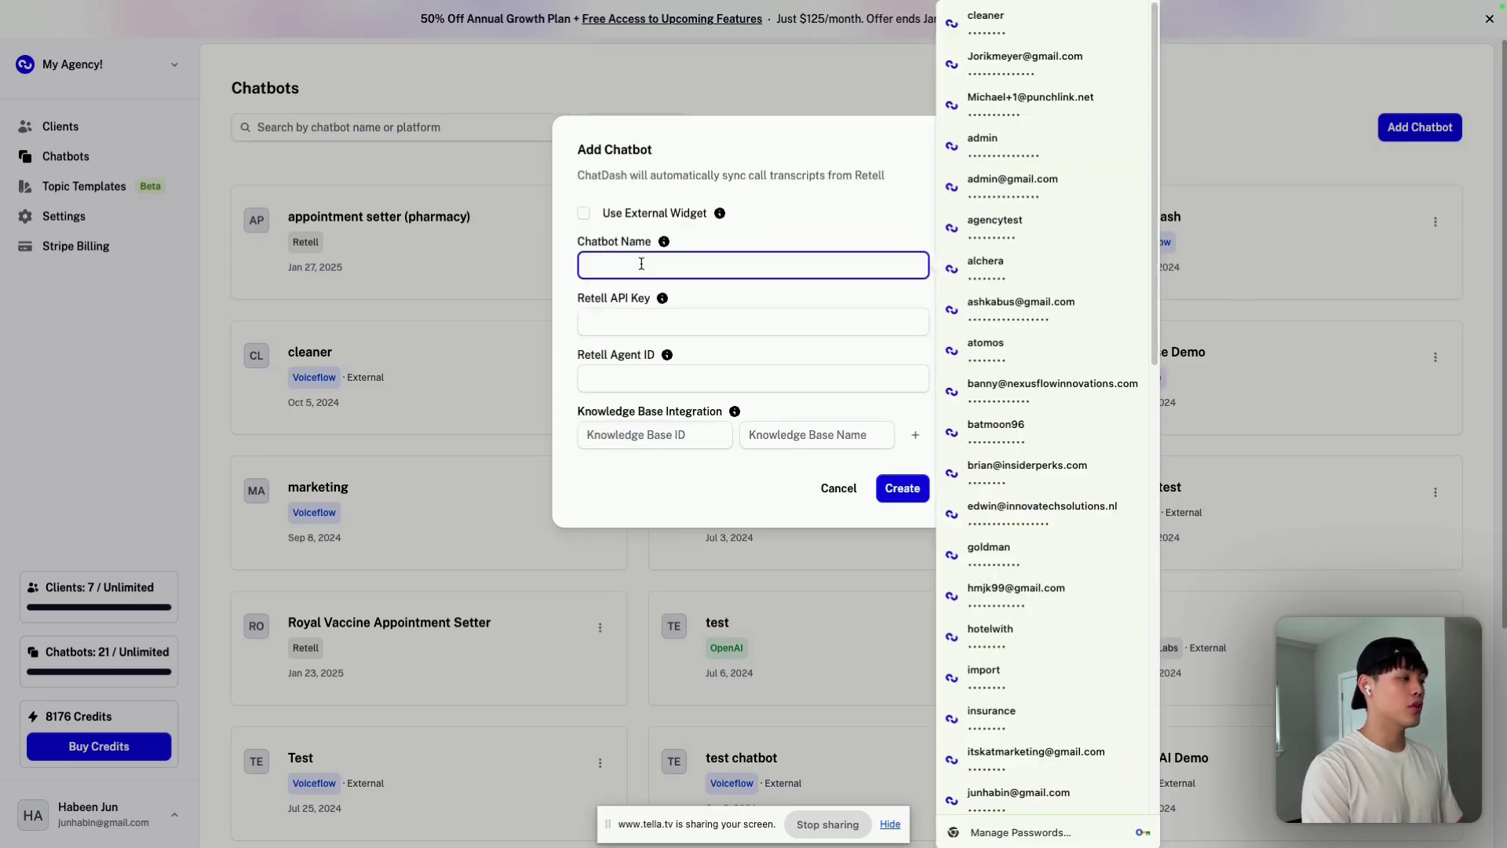
pyautogui.write('App')
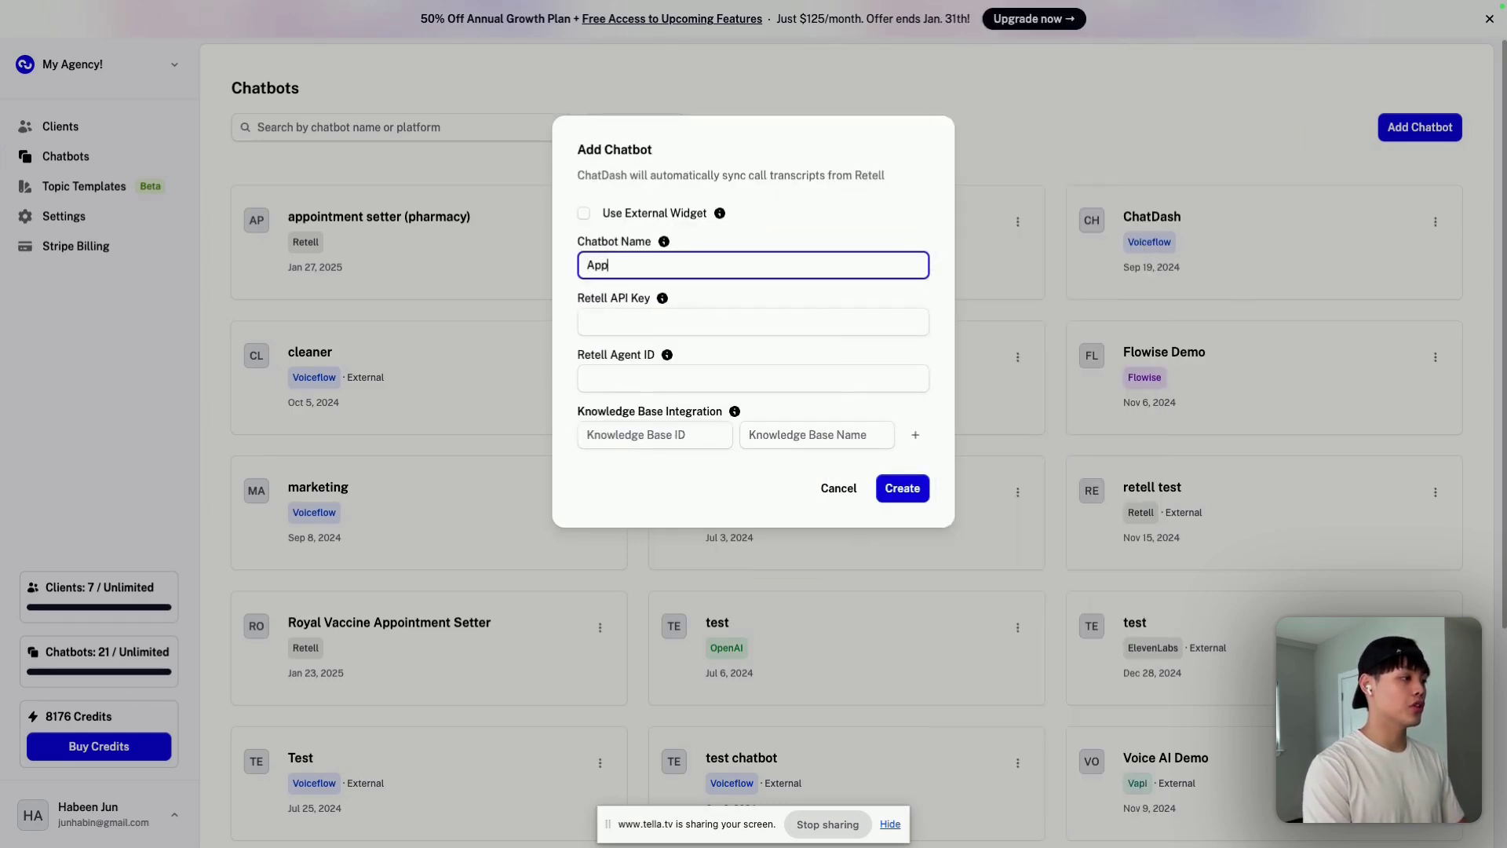
pyautogui.write('ointment Setter')
pyautogui.press('Tab')
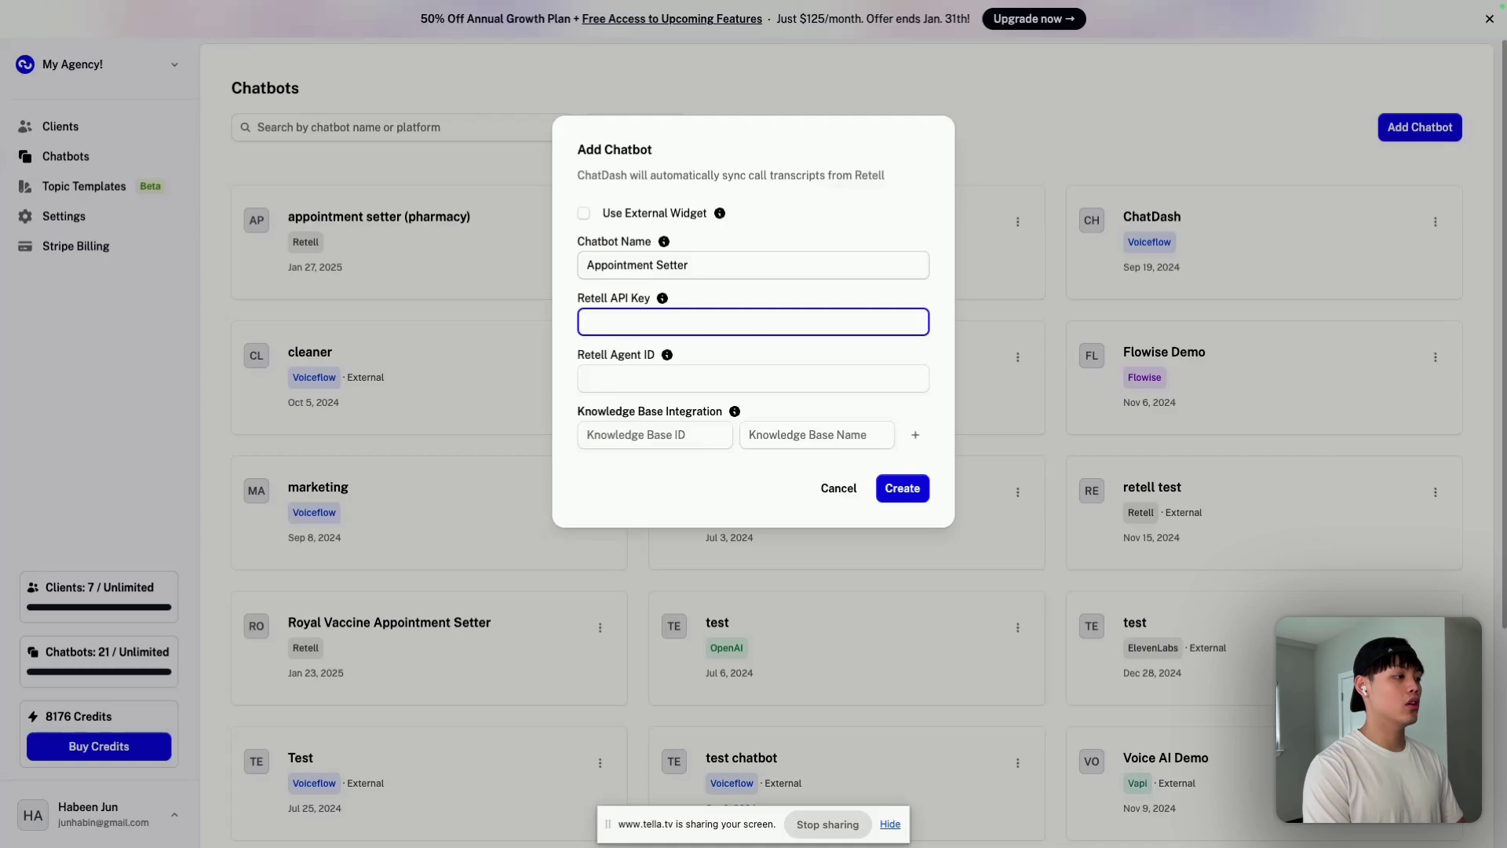
pyautogui.press('Tab')
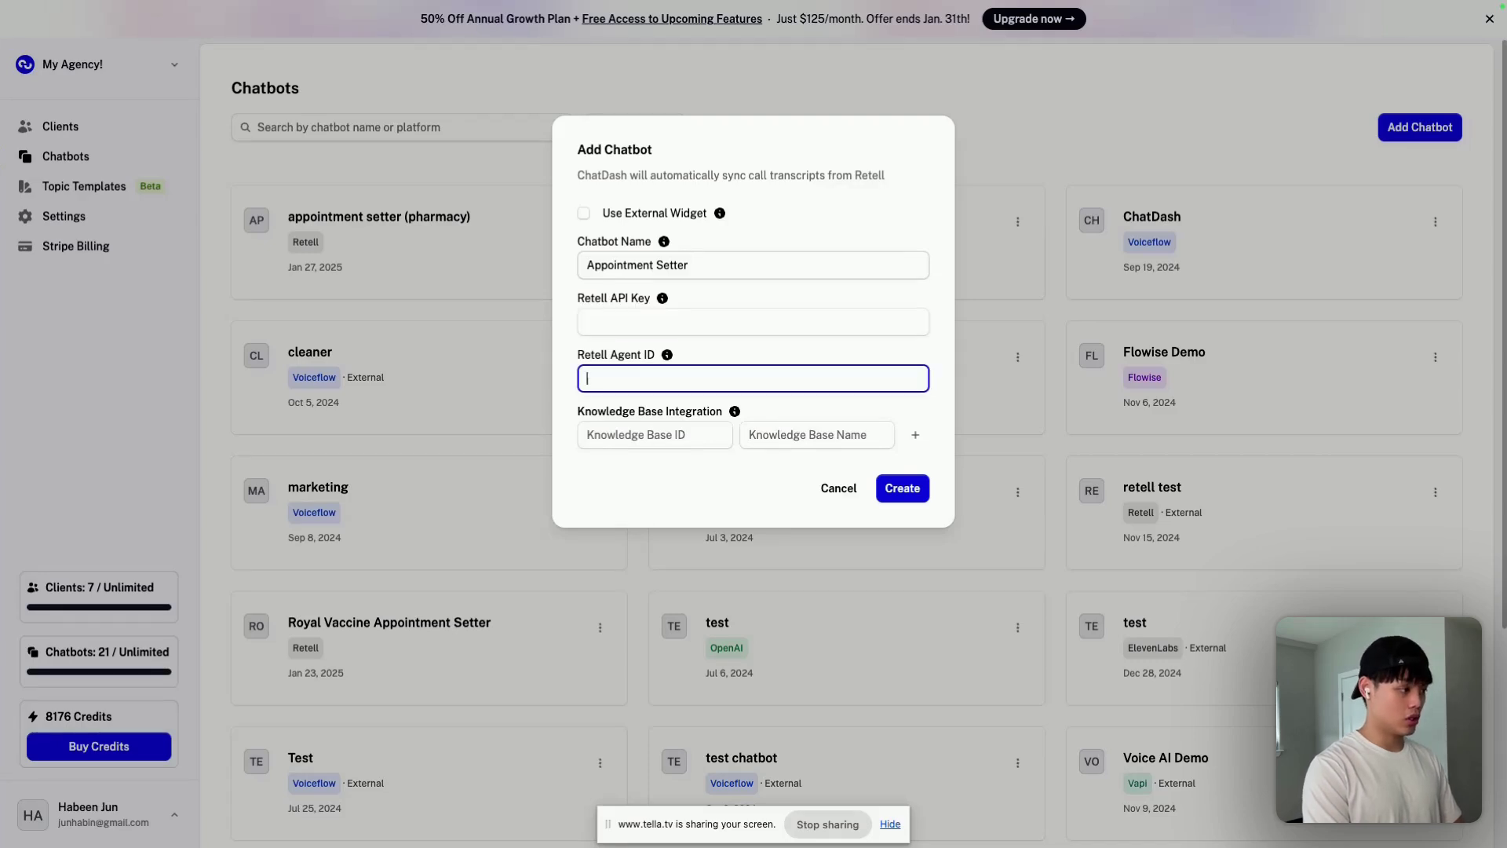
pyautogui.hotkey('ctrl', 'v')
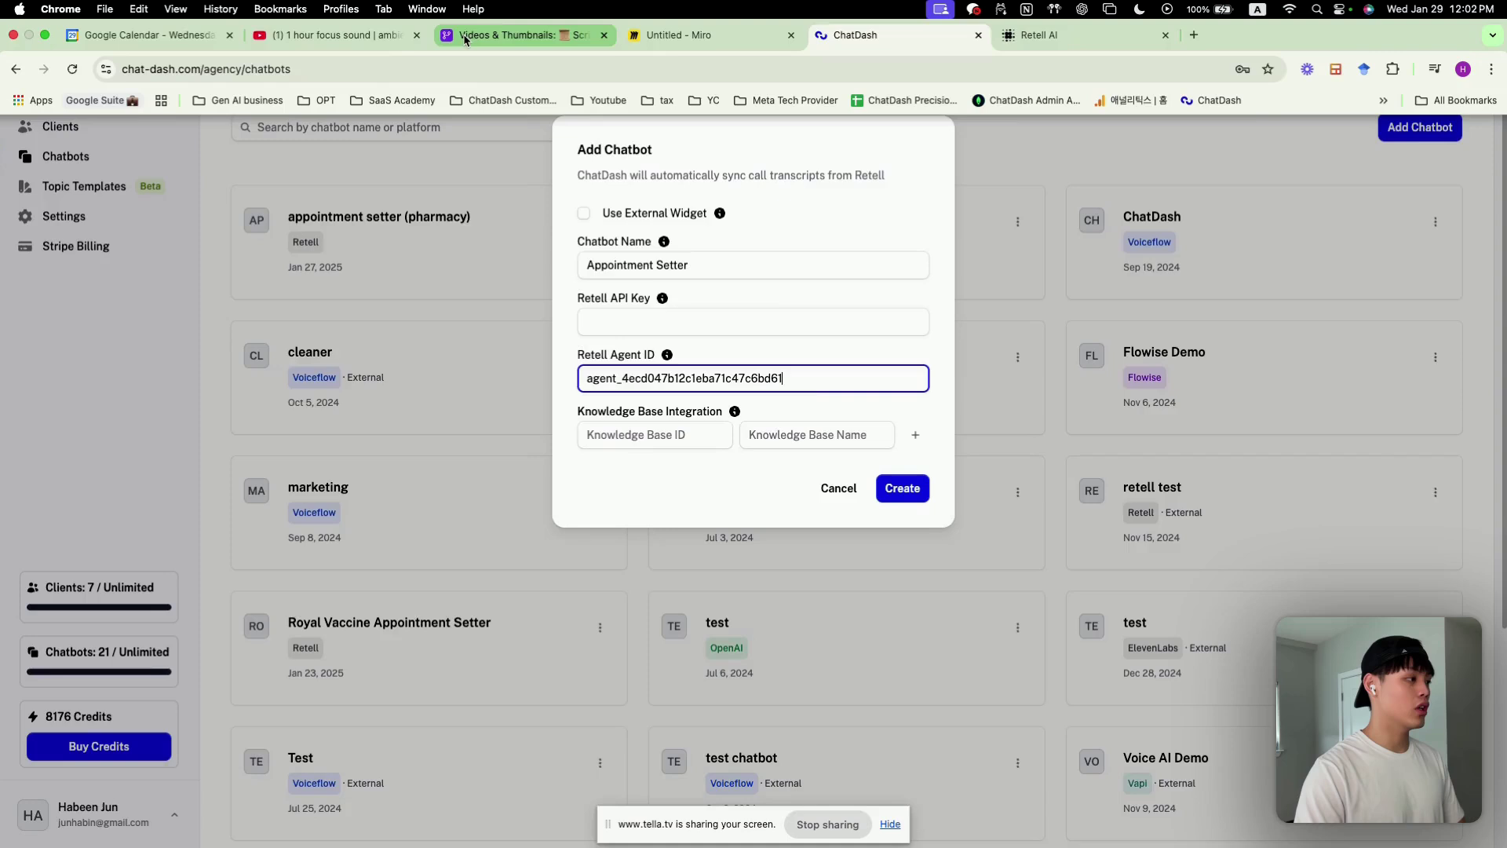
# Copy the Secret Key from the API Keys page in Retell AI.
pyautogui.click(523, 36)
pyautogui.click(96, 516)
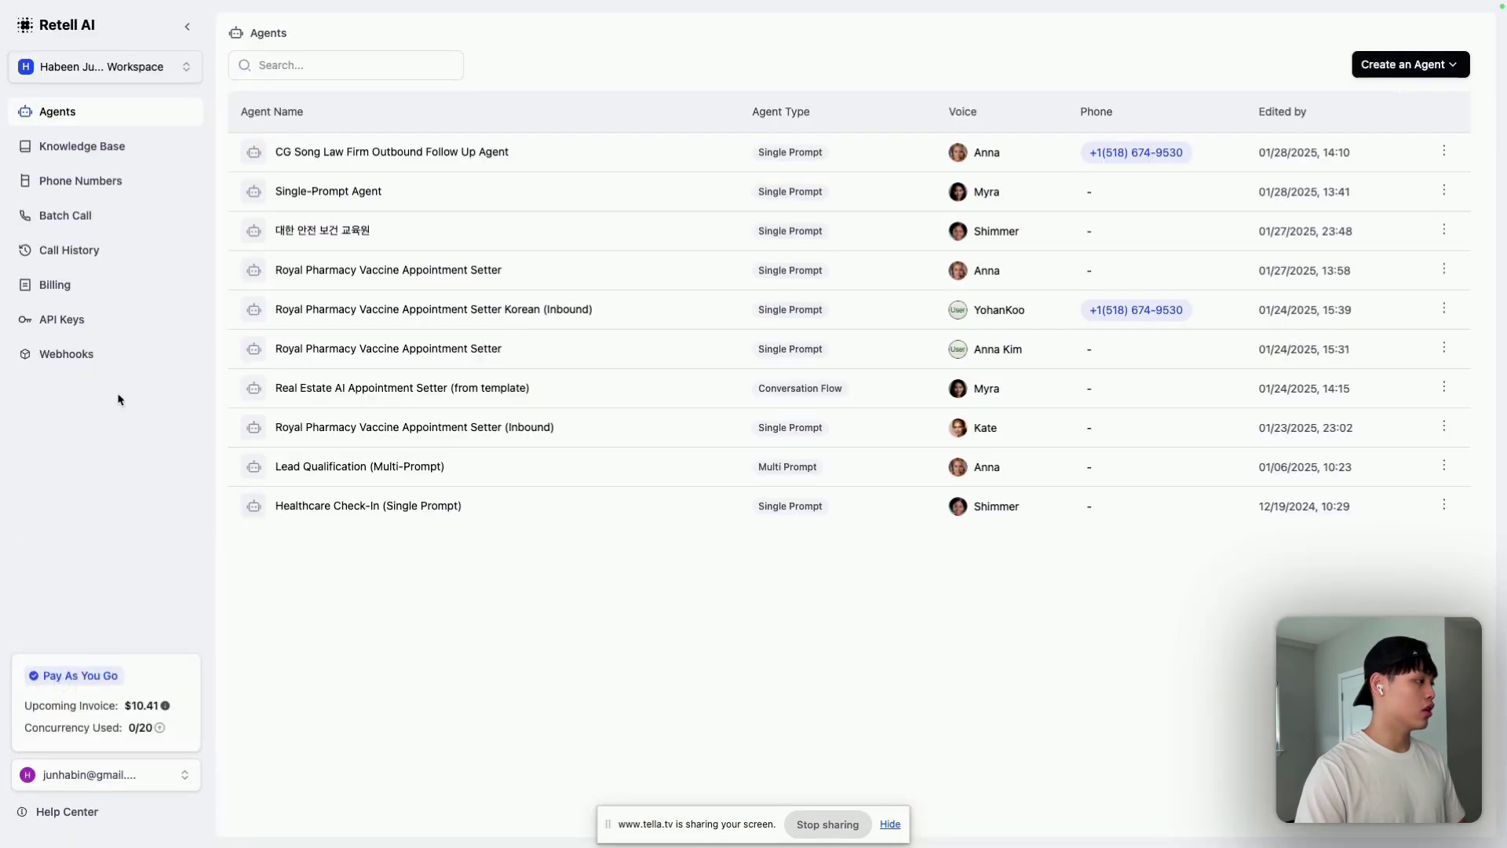
pyautogui.click(105, 324)
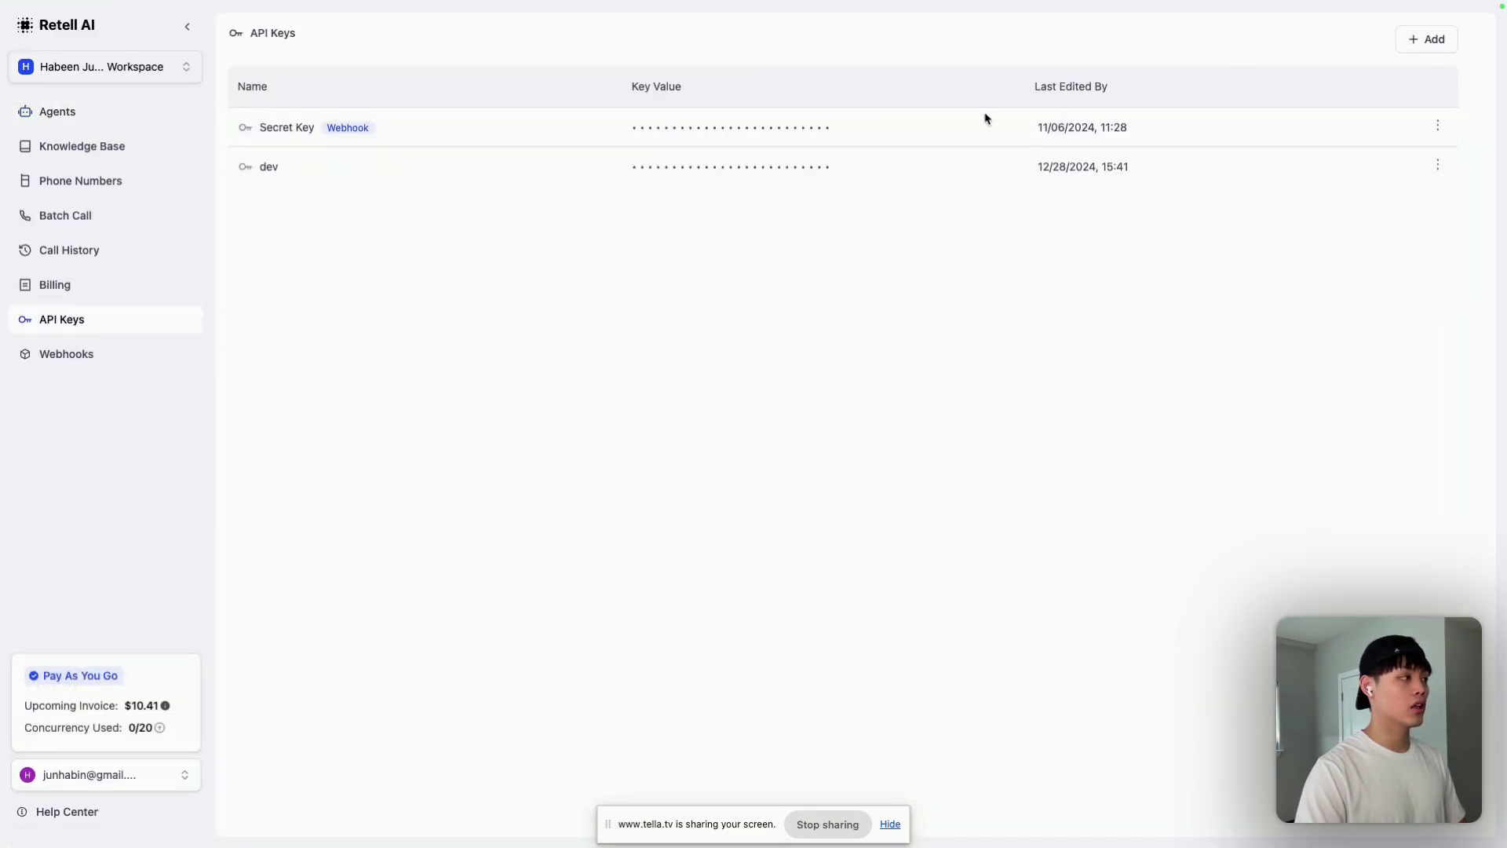
pyautogui.click(888, 129)
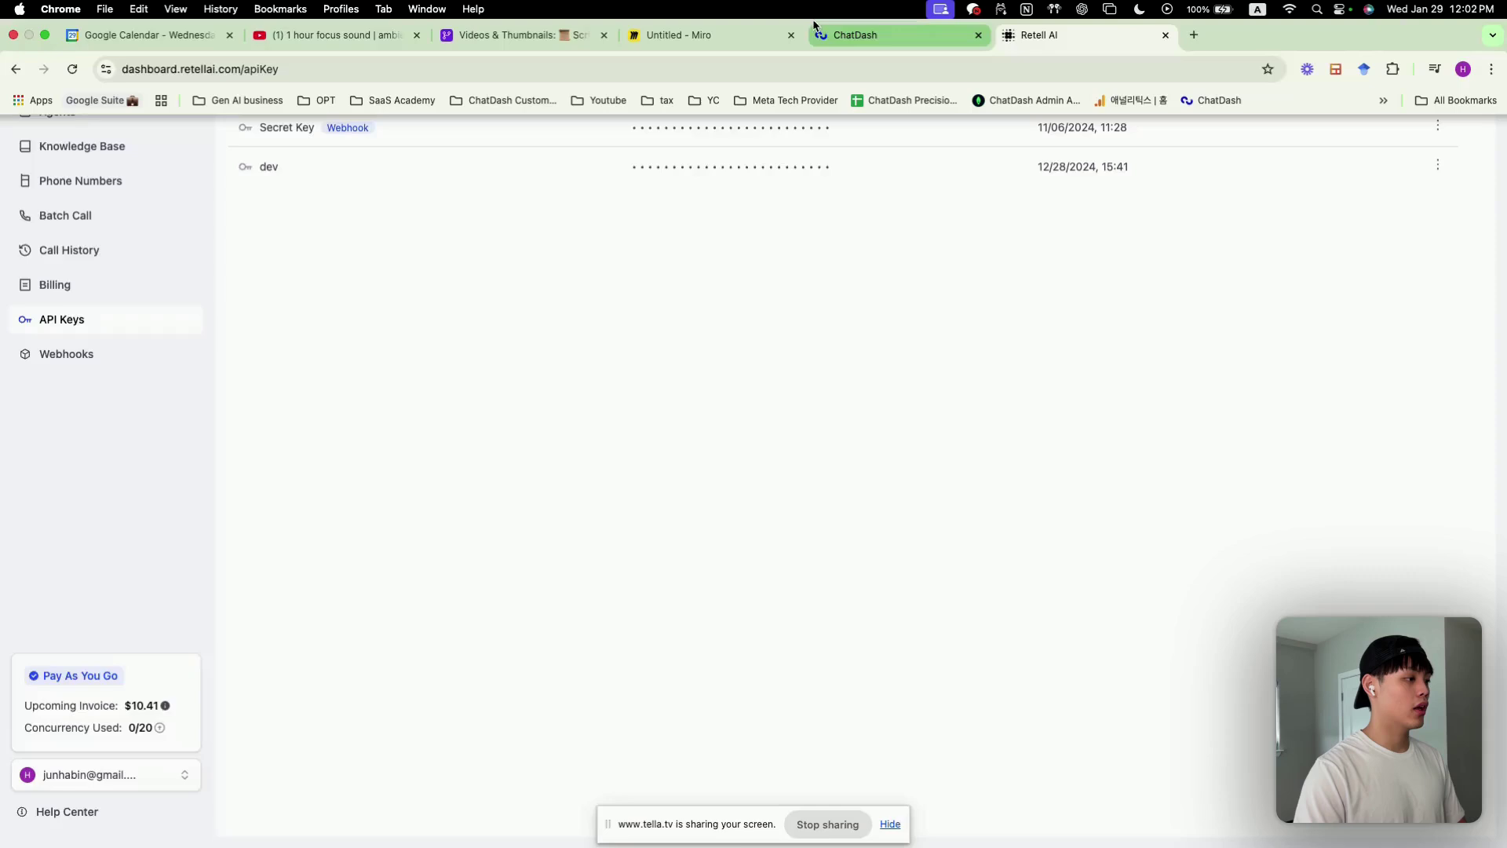
# Paste the Retell secret key into the API Key field and create the Appointment Setter chatbot.
pyautogui.click(848, 30)
pyautogui.click(677, 318)
pyautogui.press('cmd+v')
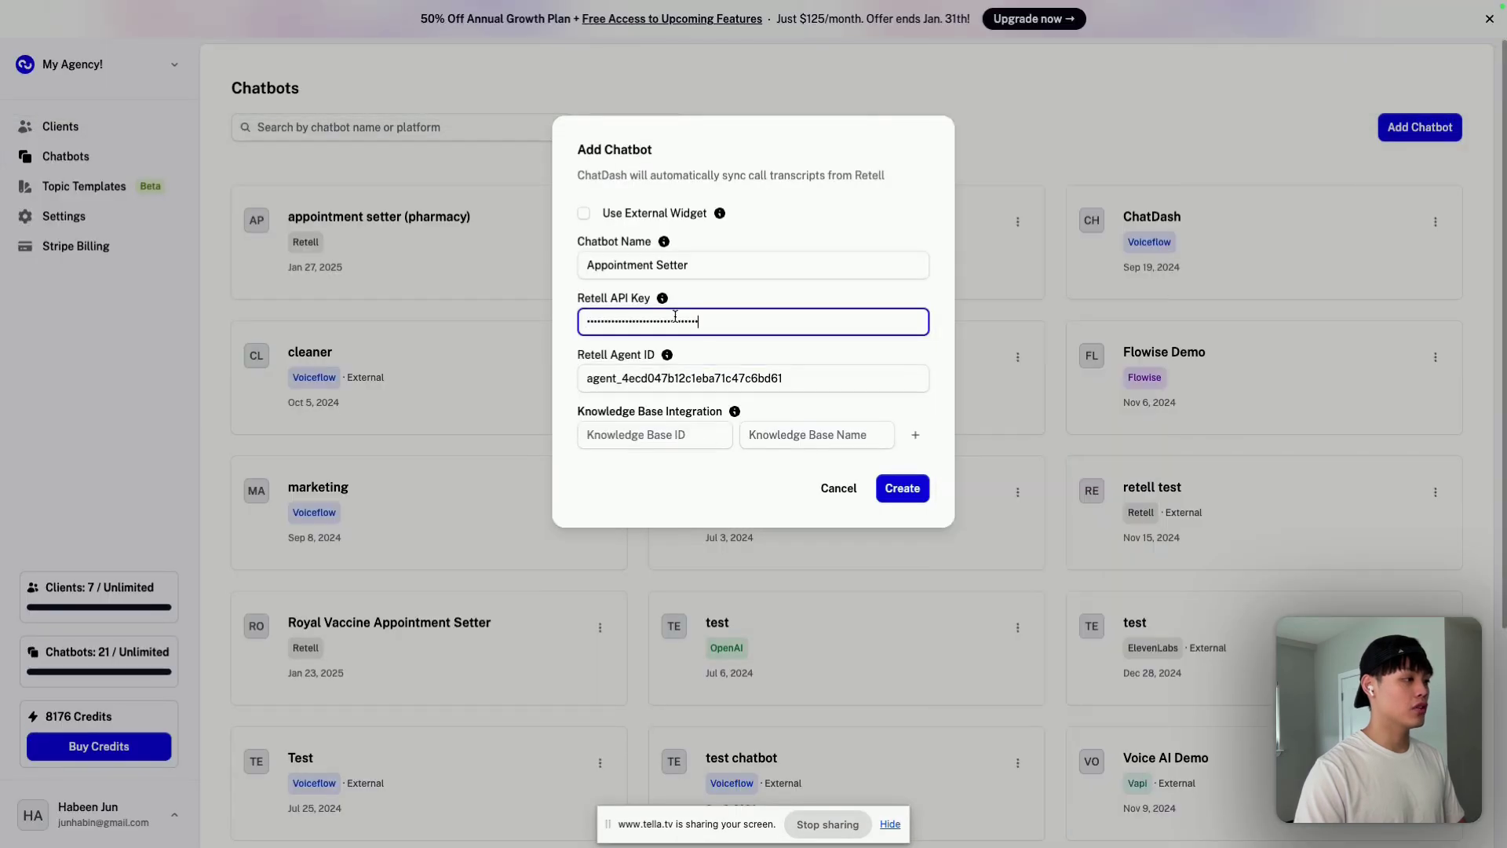
pyautogui.click(894, 493)
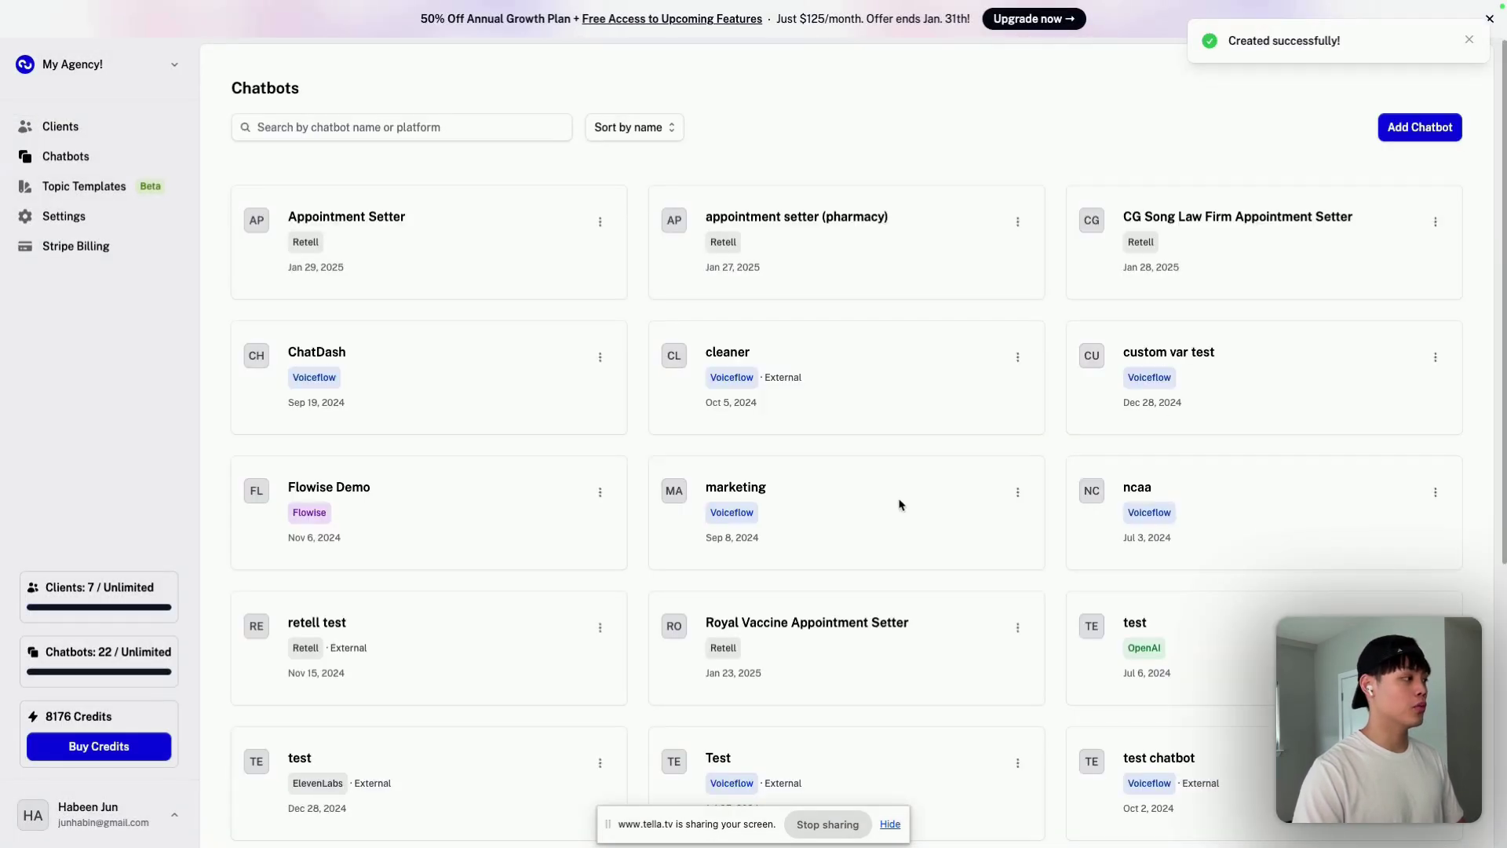
pyautogui.moveTo(471, 291); pyautogui.dragTo(230, 203)
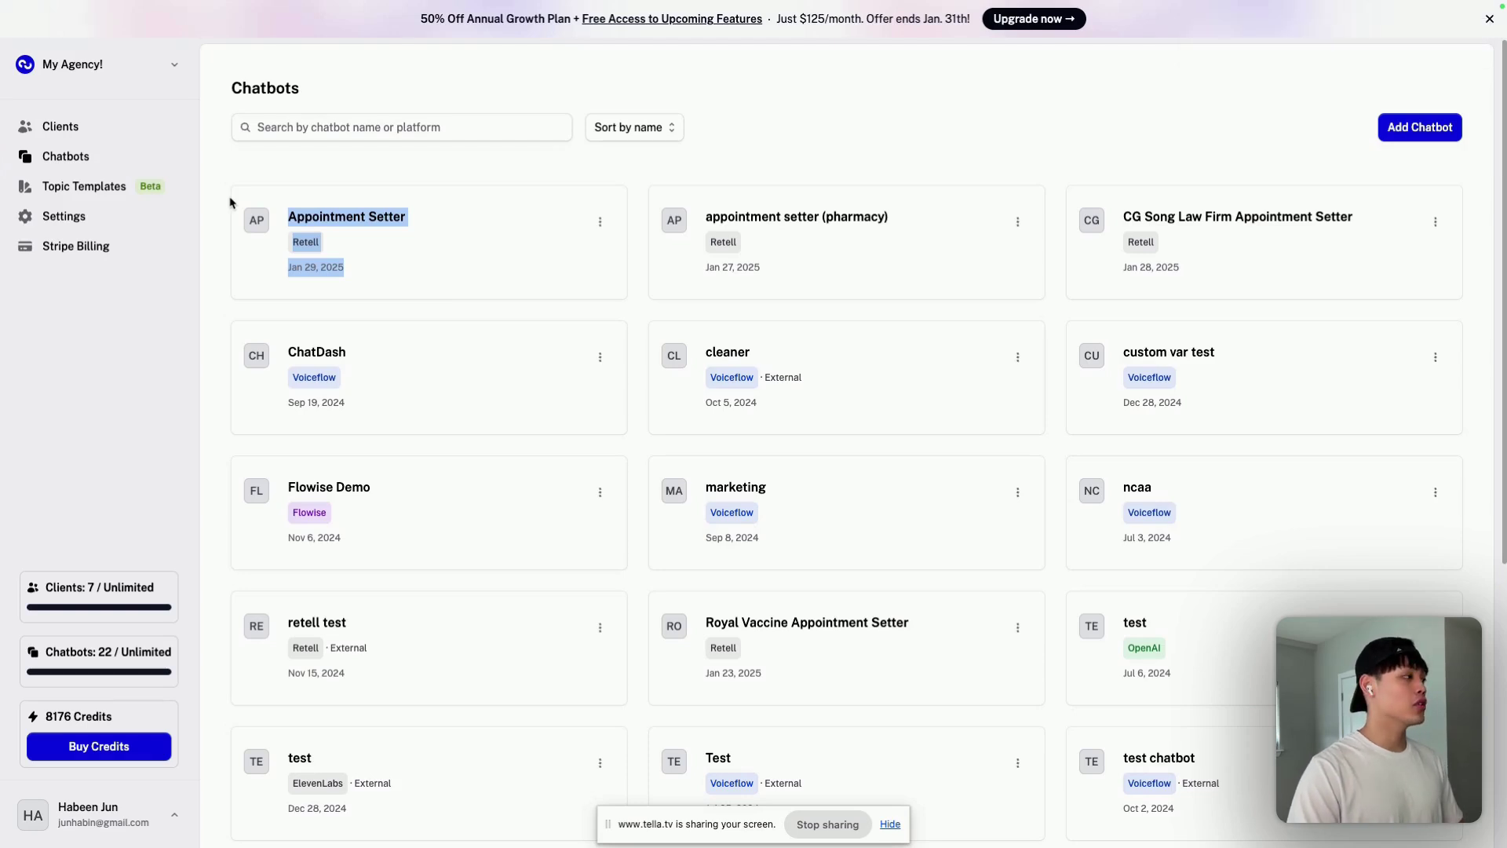
# Create client 'Law firm Client' with a login ID and password, leaving email blank.
pyautogui.click(138, 126)
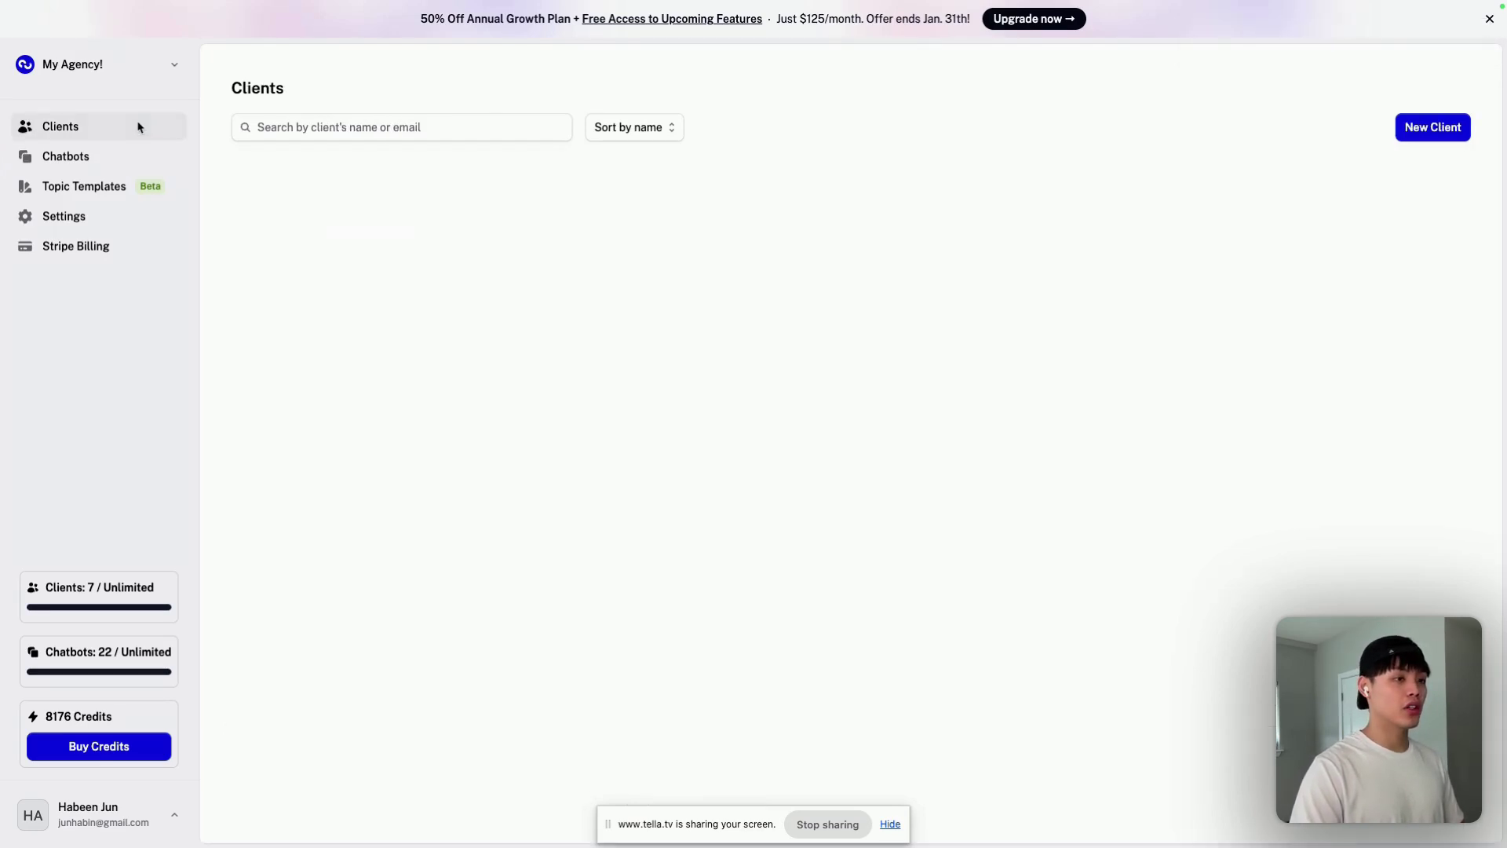
pyautogui.click(1425, 127)
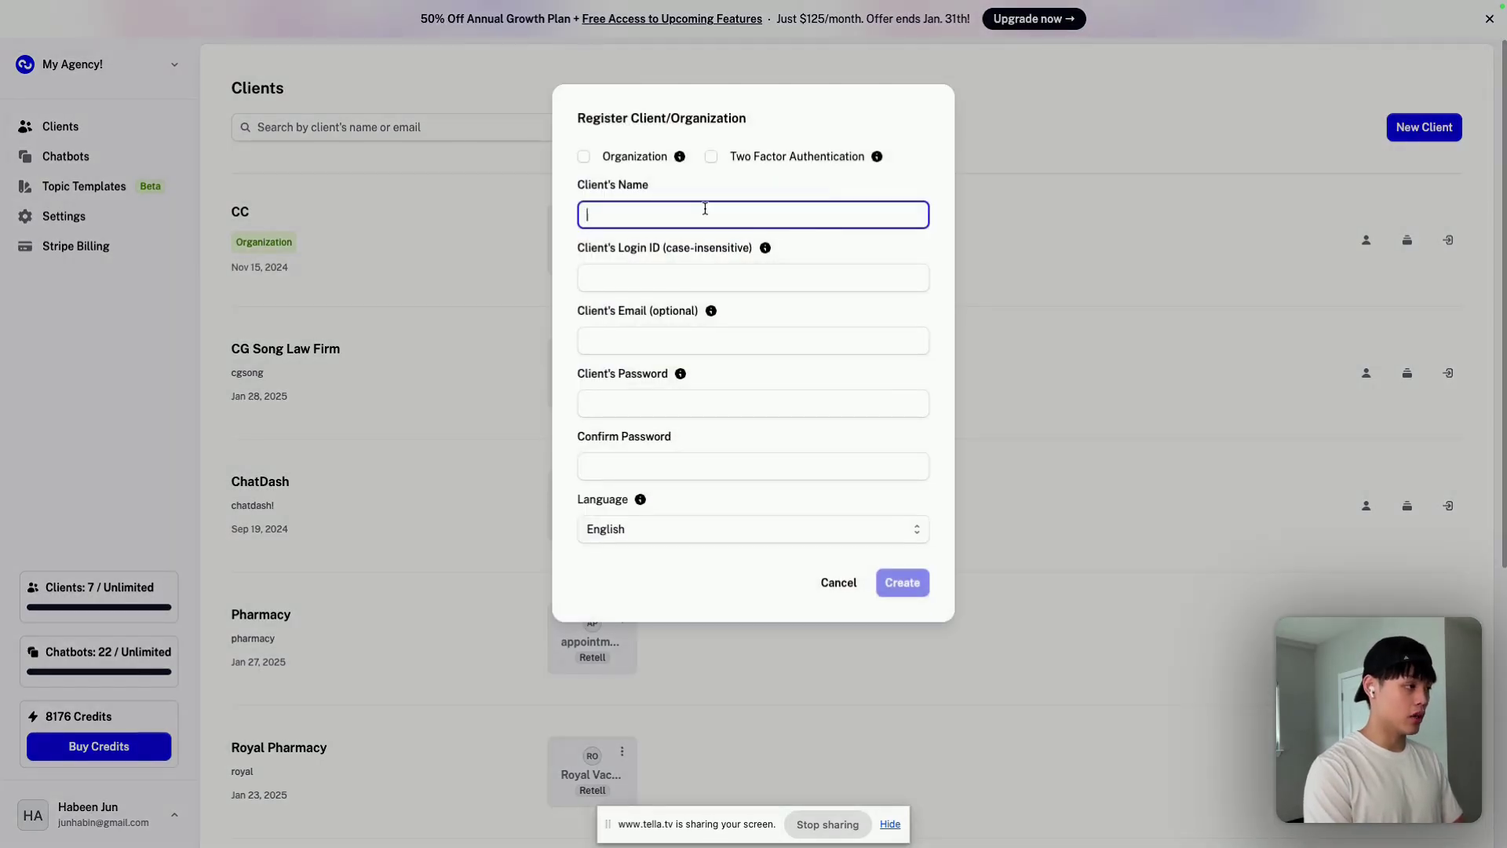
pyautogui.press('Tab')
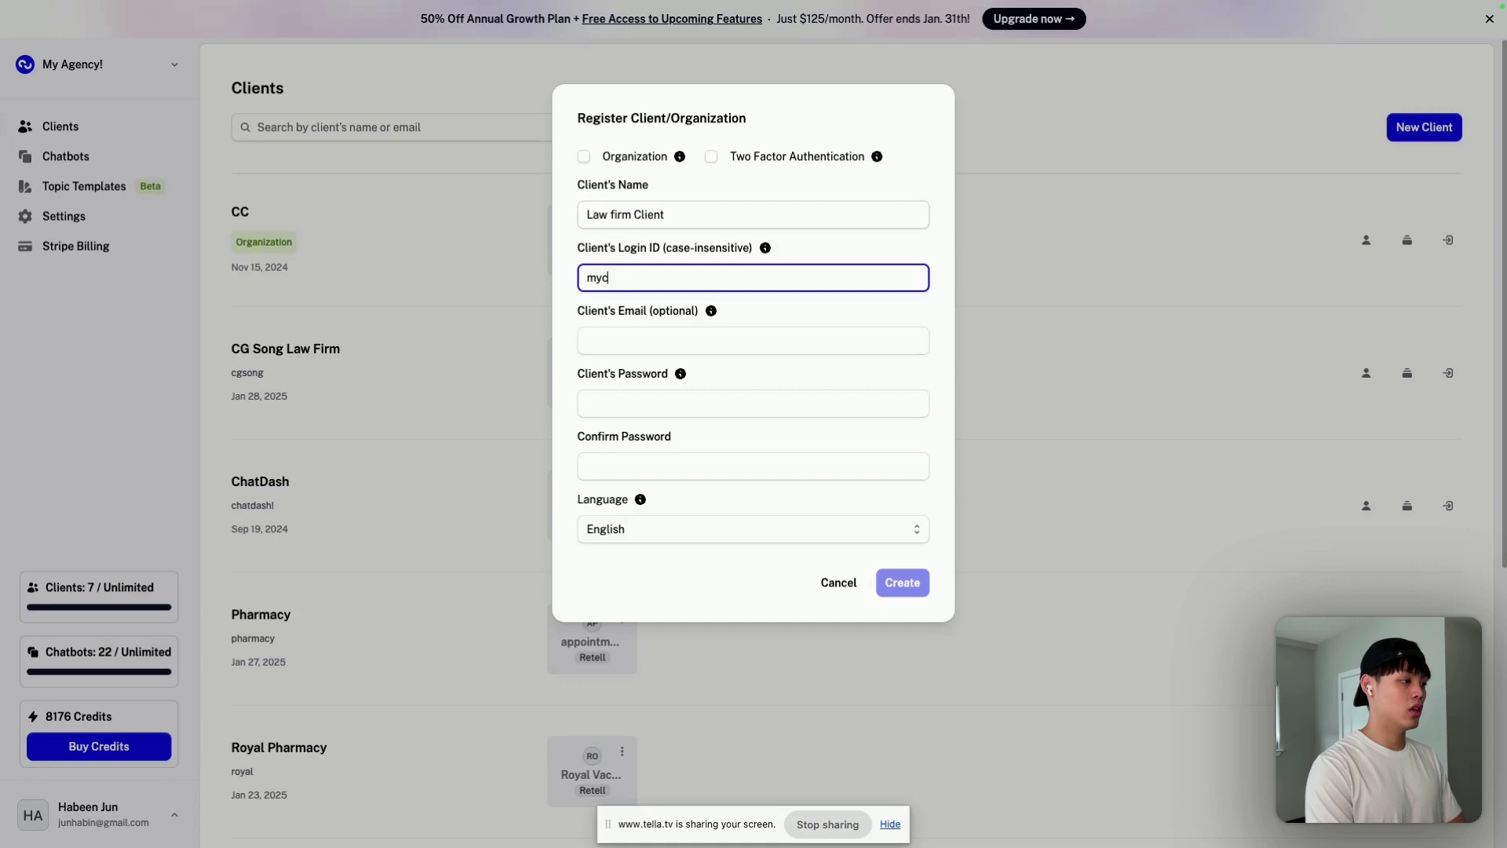
pyautogui.write('lient')
pyautogui.press('Tab')
pyautogui.press('Tab')
pyautogui.write('pas')
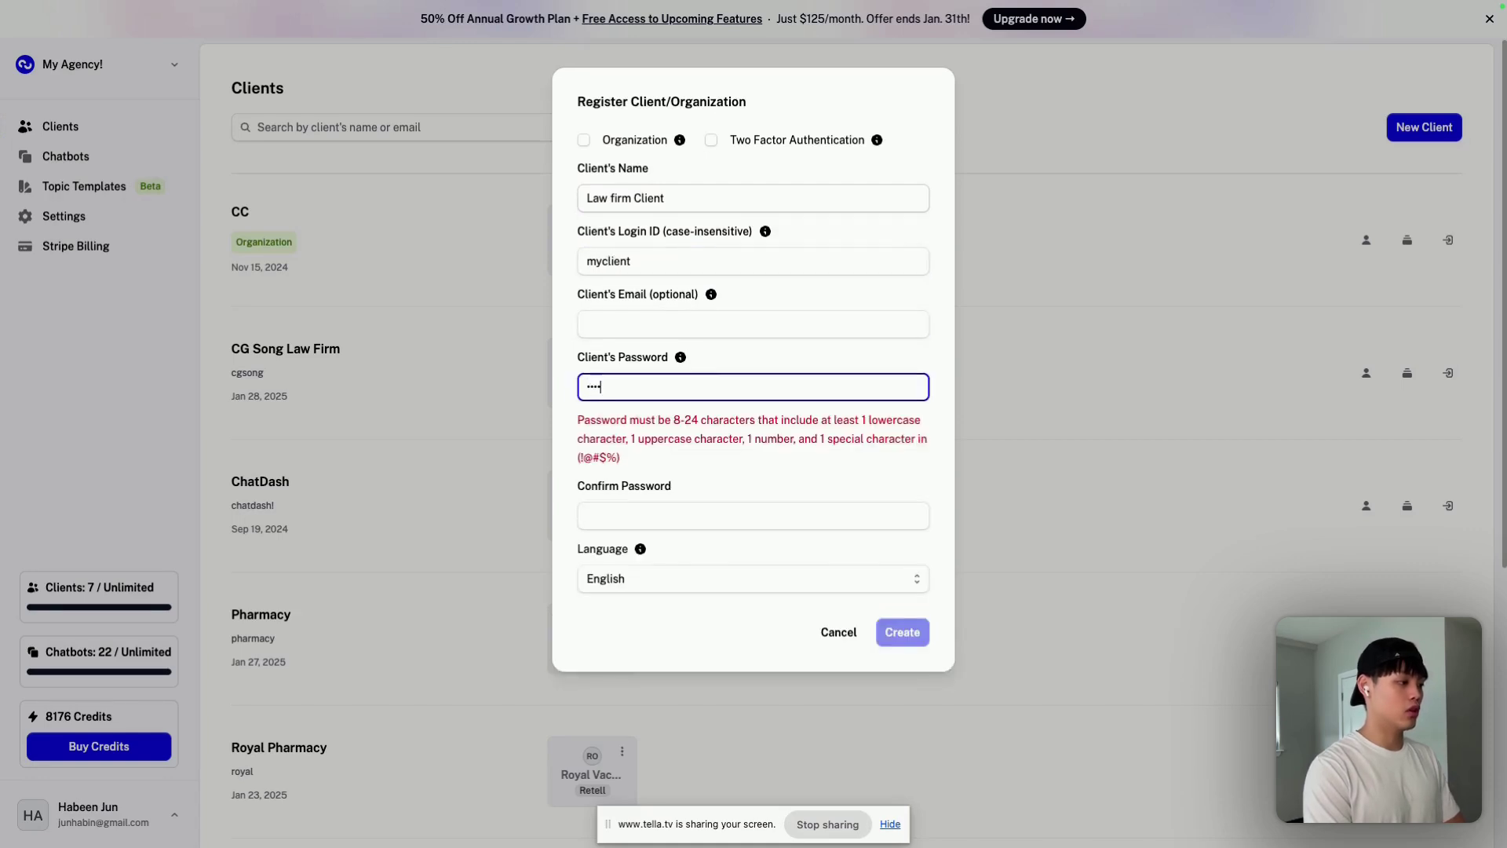
pyautogui.write('sword')
pyautogui.press('Tab')
pyautogui.write('password')
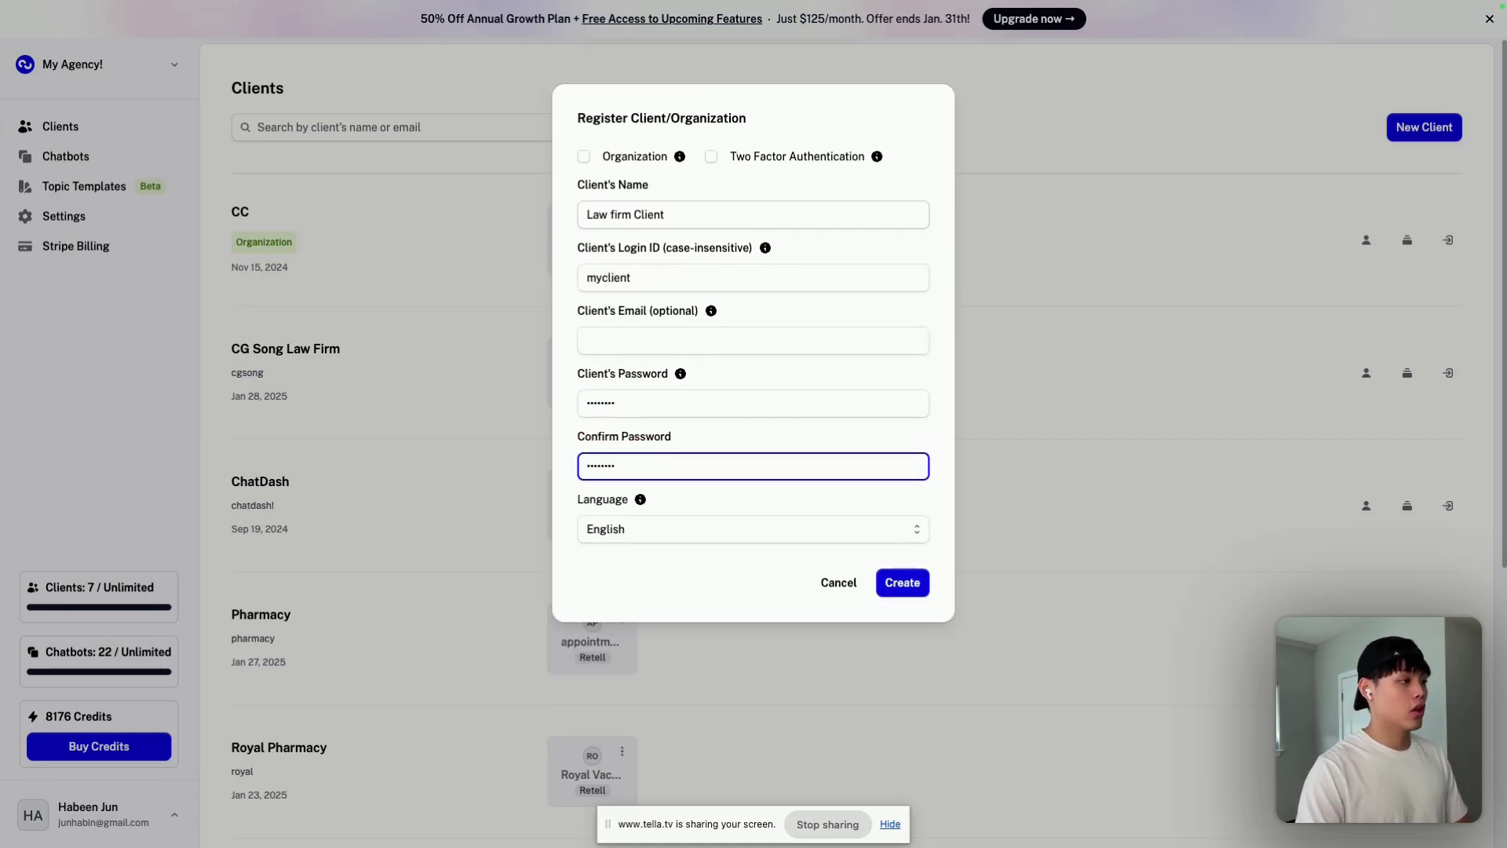
pyautogui.click(902, 584)
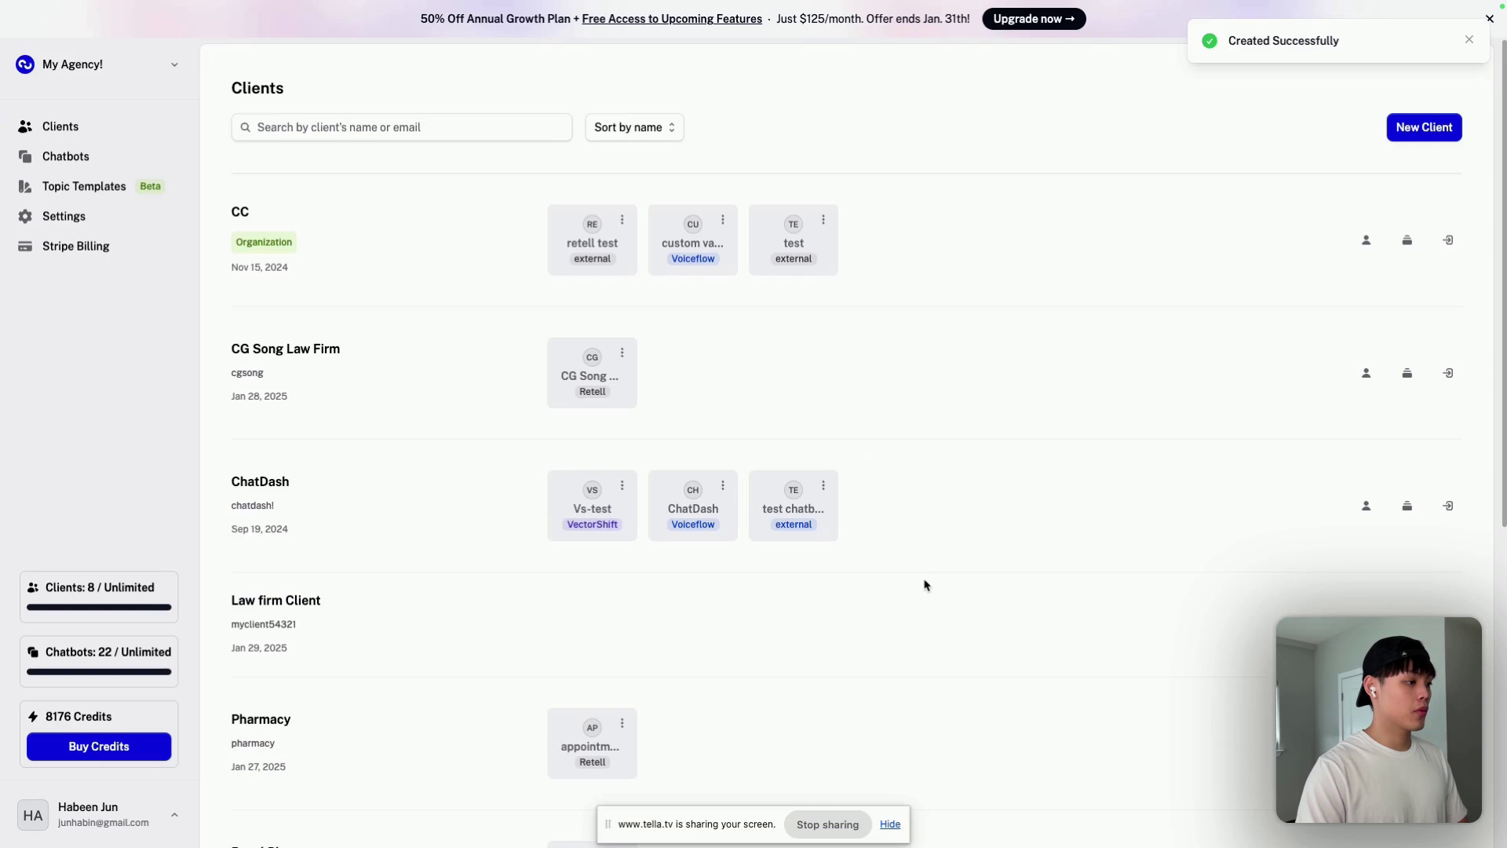
pyautogui.scroll(-2, 926, 572)
pyautogui.scroll(-2, 875, 547)
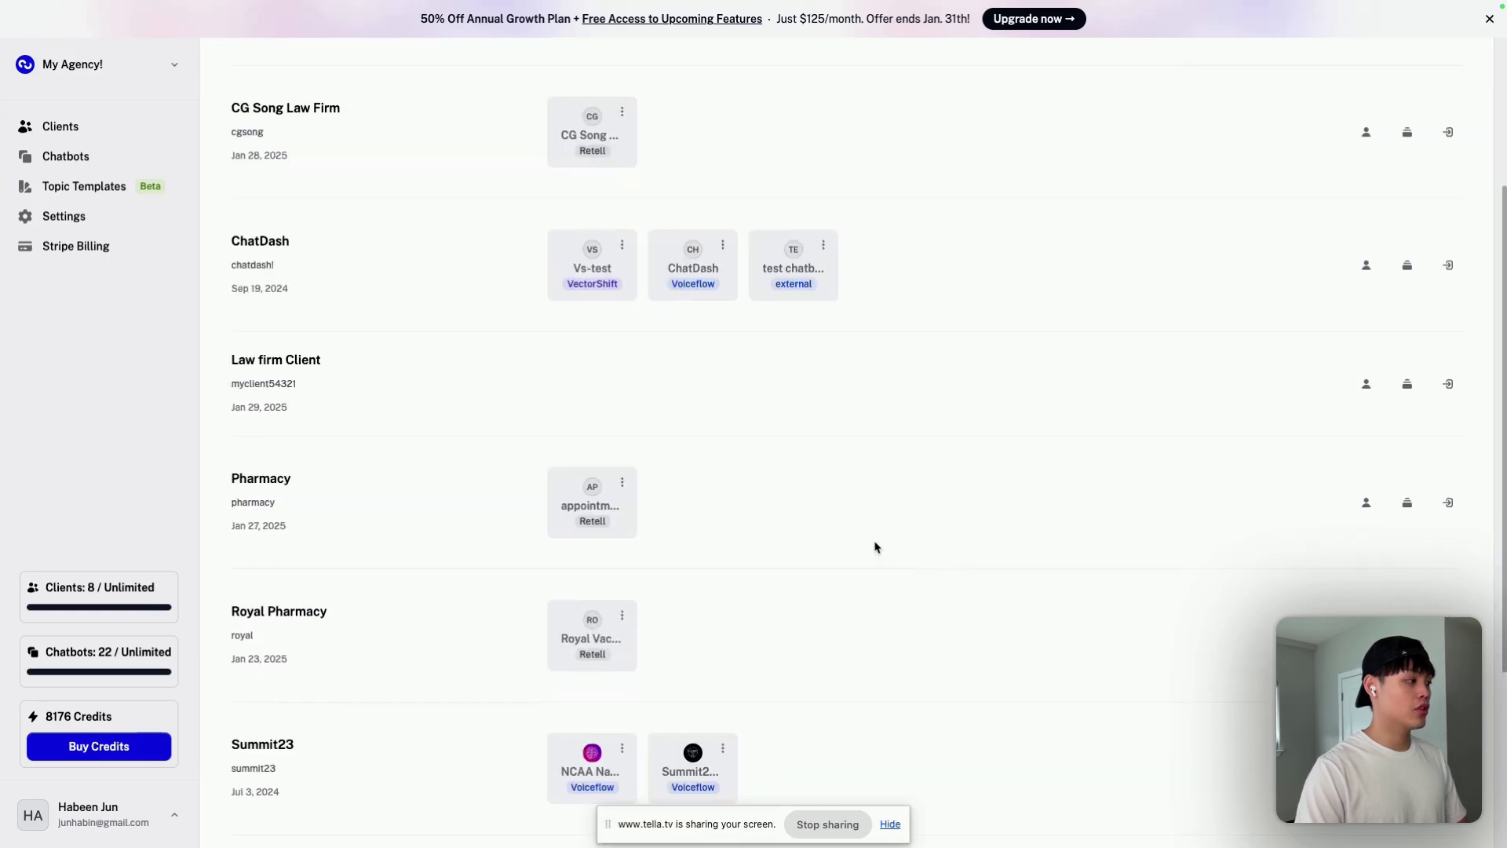
pyautogui.moveTo(231, 350); pyautogui.dragTo(314, 401)
pyautogui.click(319, 401)
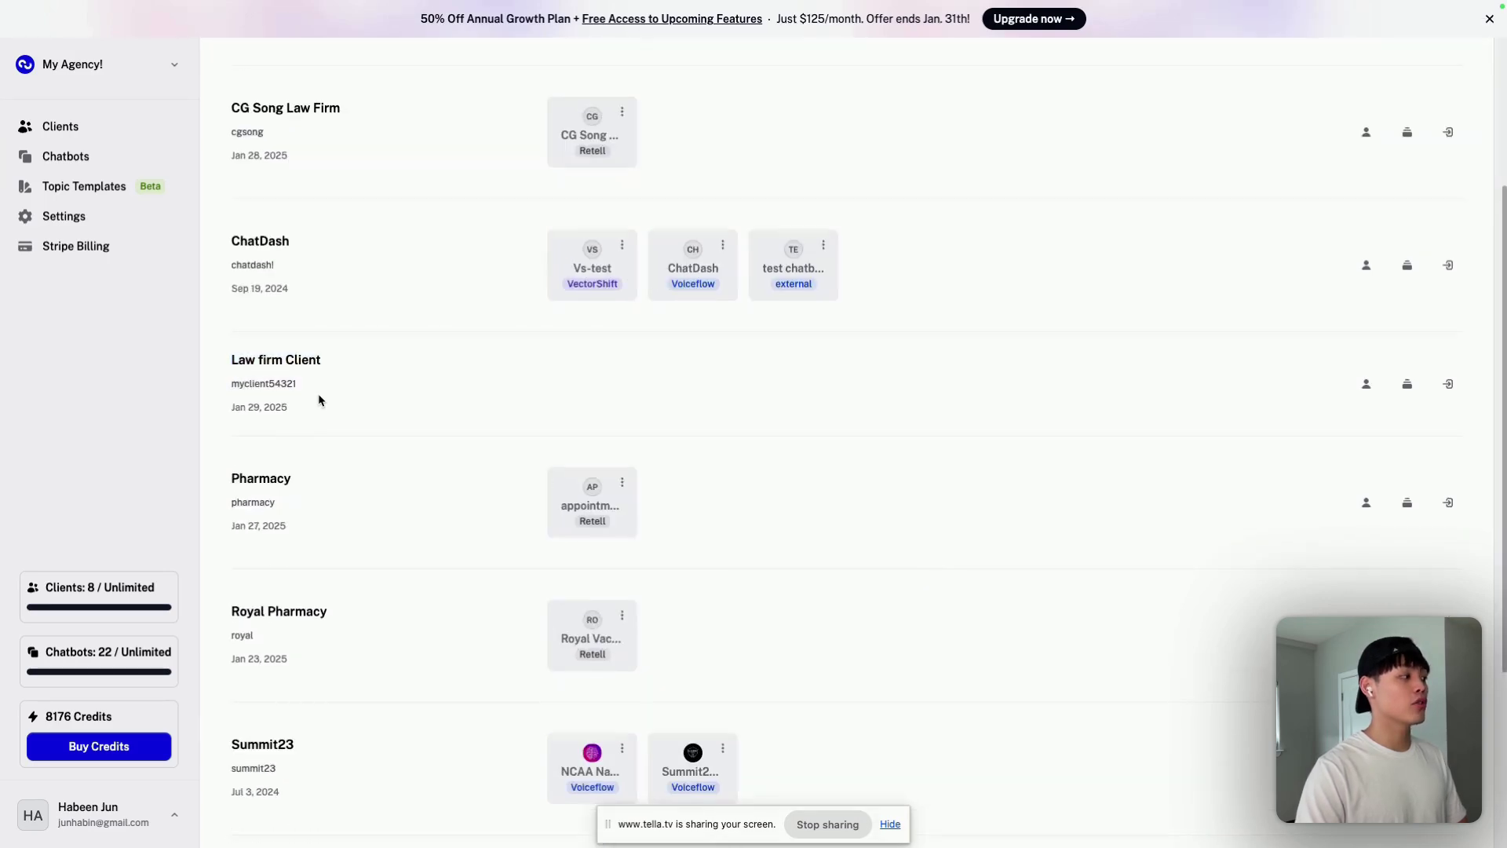
pyautogui.click(219, 351)
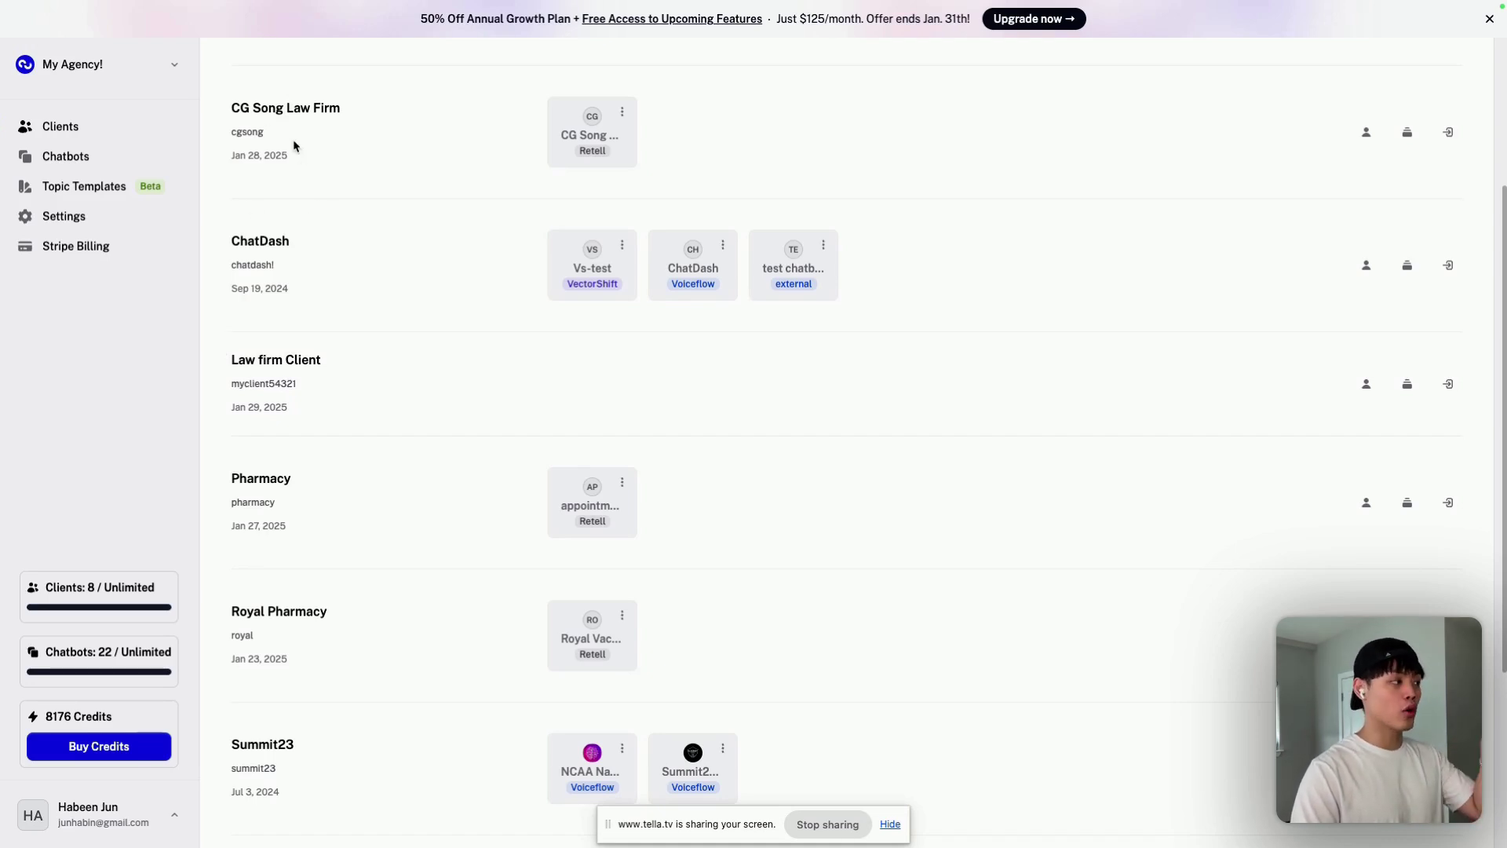
pyautogui.moveTo(319, 122); pyautogui.dragTo(607, 138)
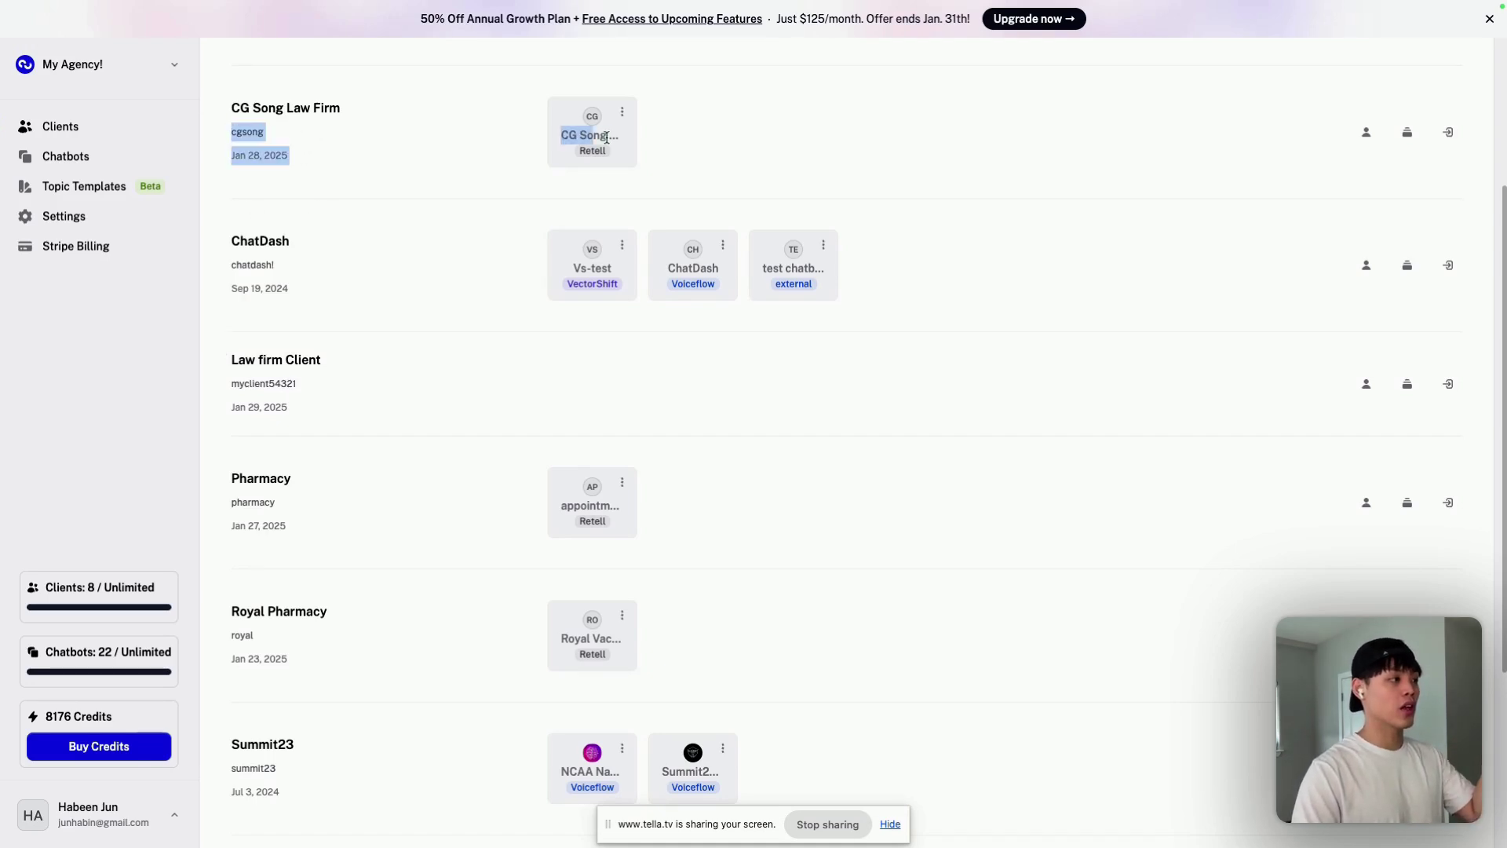
pyautogui.click(391, 111)
pyautogui.moveTo(528, 94); pyautogui.dragTo(744, 162)
pyautogui.click(649, 170)
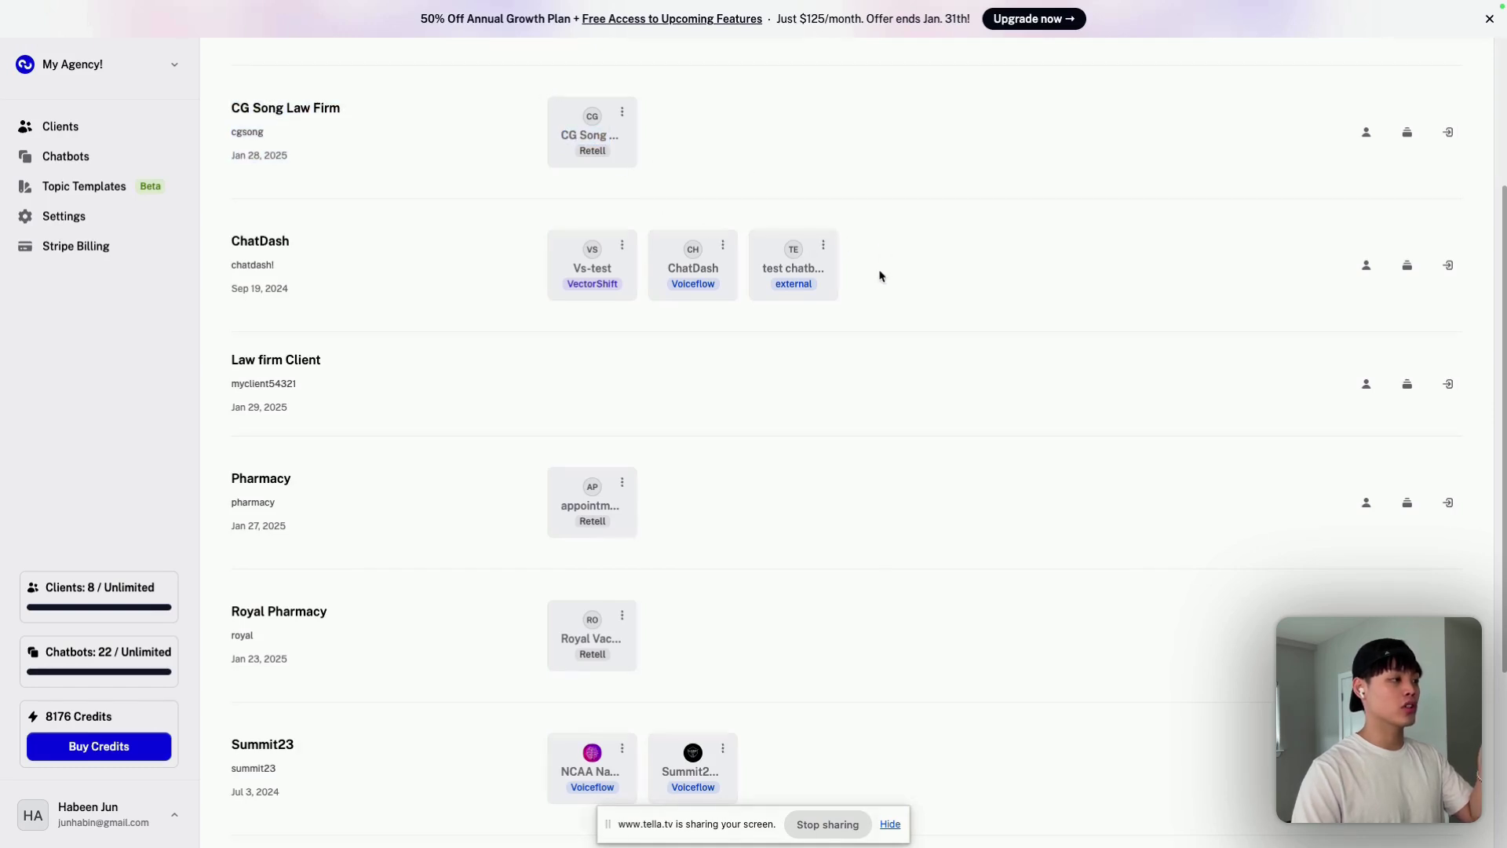
pyautogui.moveTo(879, 275); pyautogui.dragTo(542, 248)
pyautogui.moveTo(881, 294); pyautogui.dragTo(592, 248)
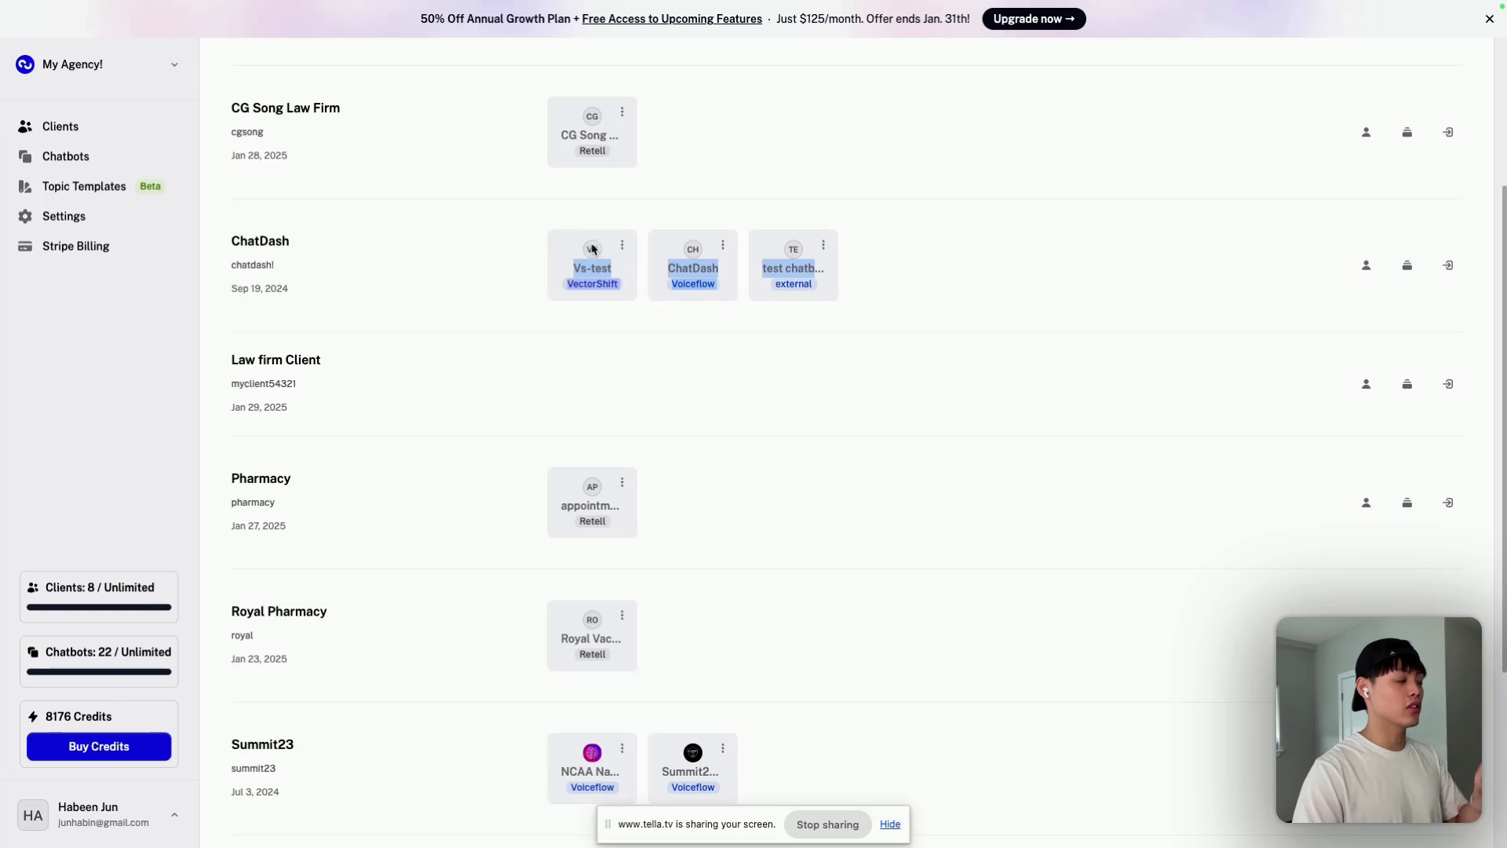
pyautogui.click(535, 403)
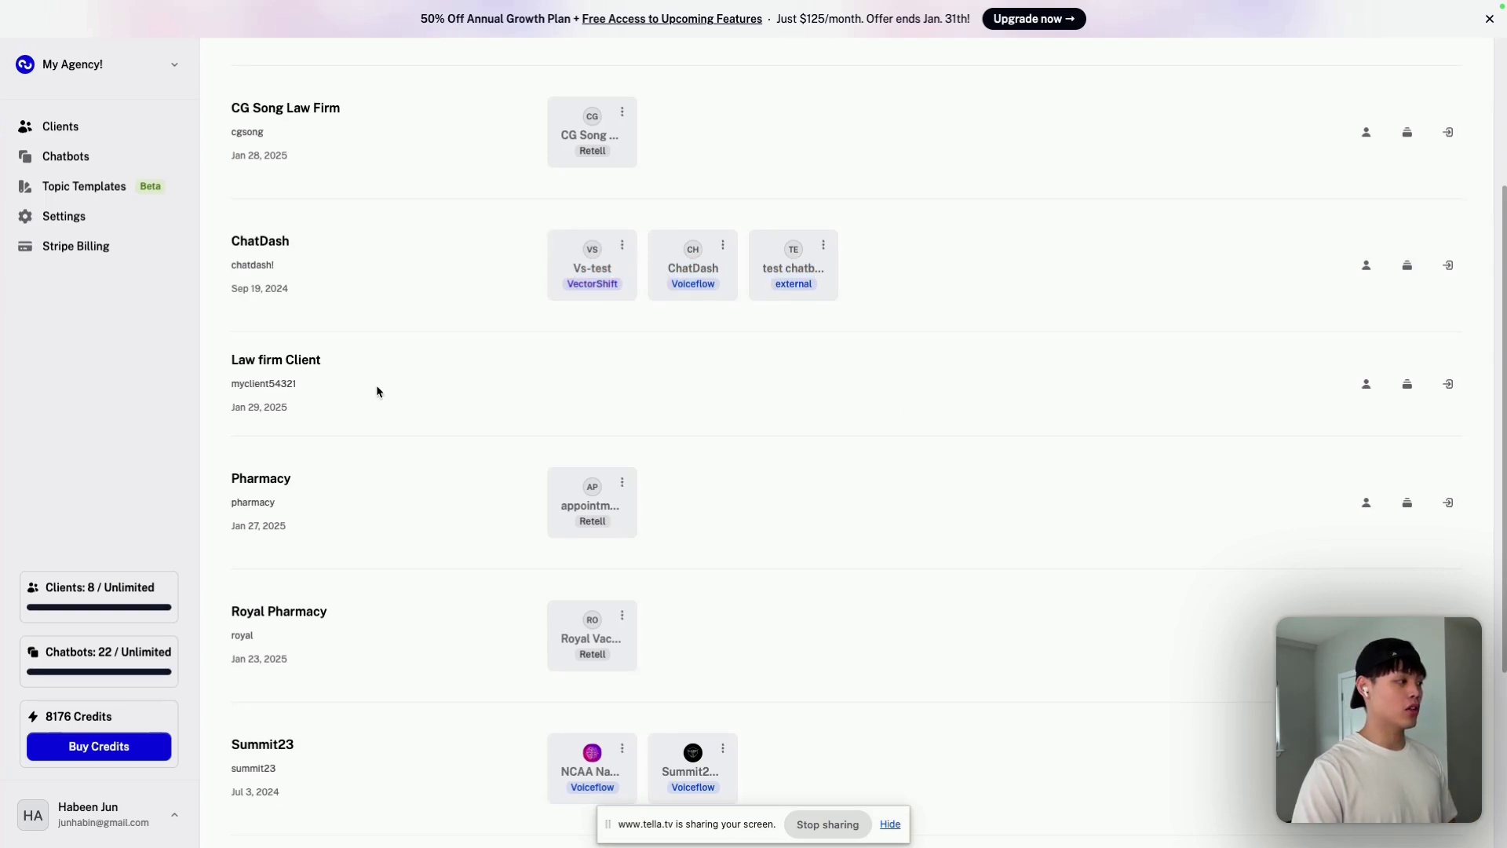
# Assign the Appointment Setter Retell chatbot card to Law firm Client.
pyautogui.click(1408, 387)
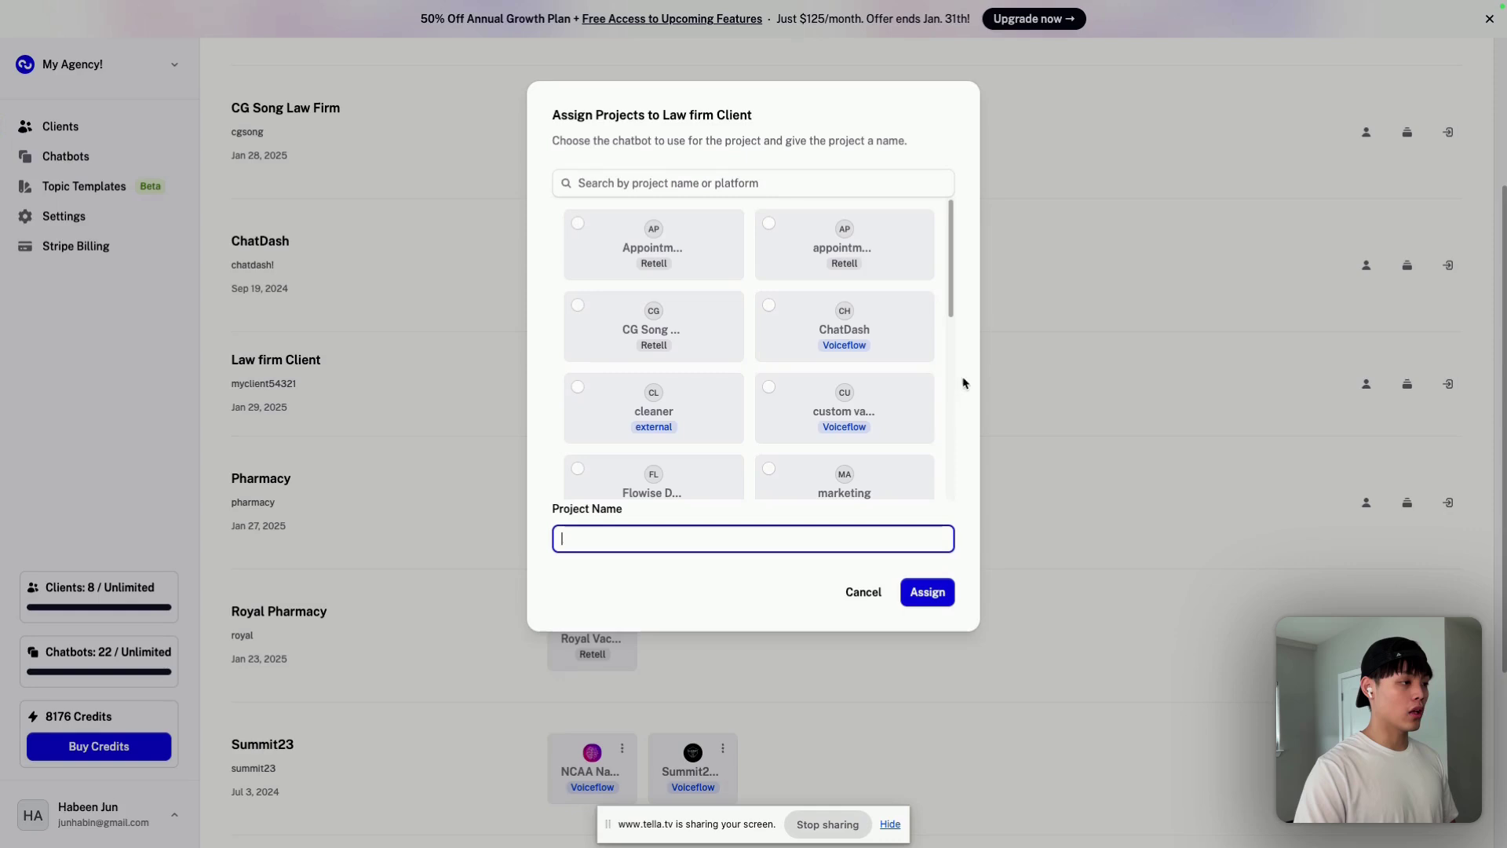
pyautogui.click(591, 228)
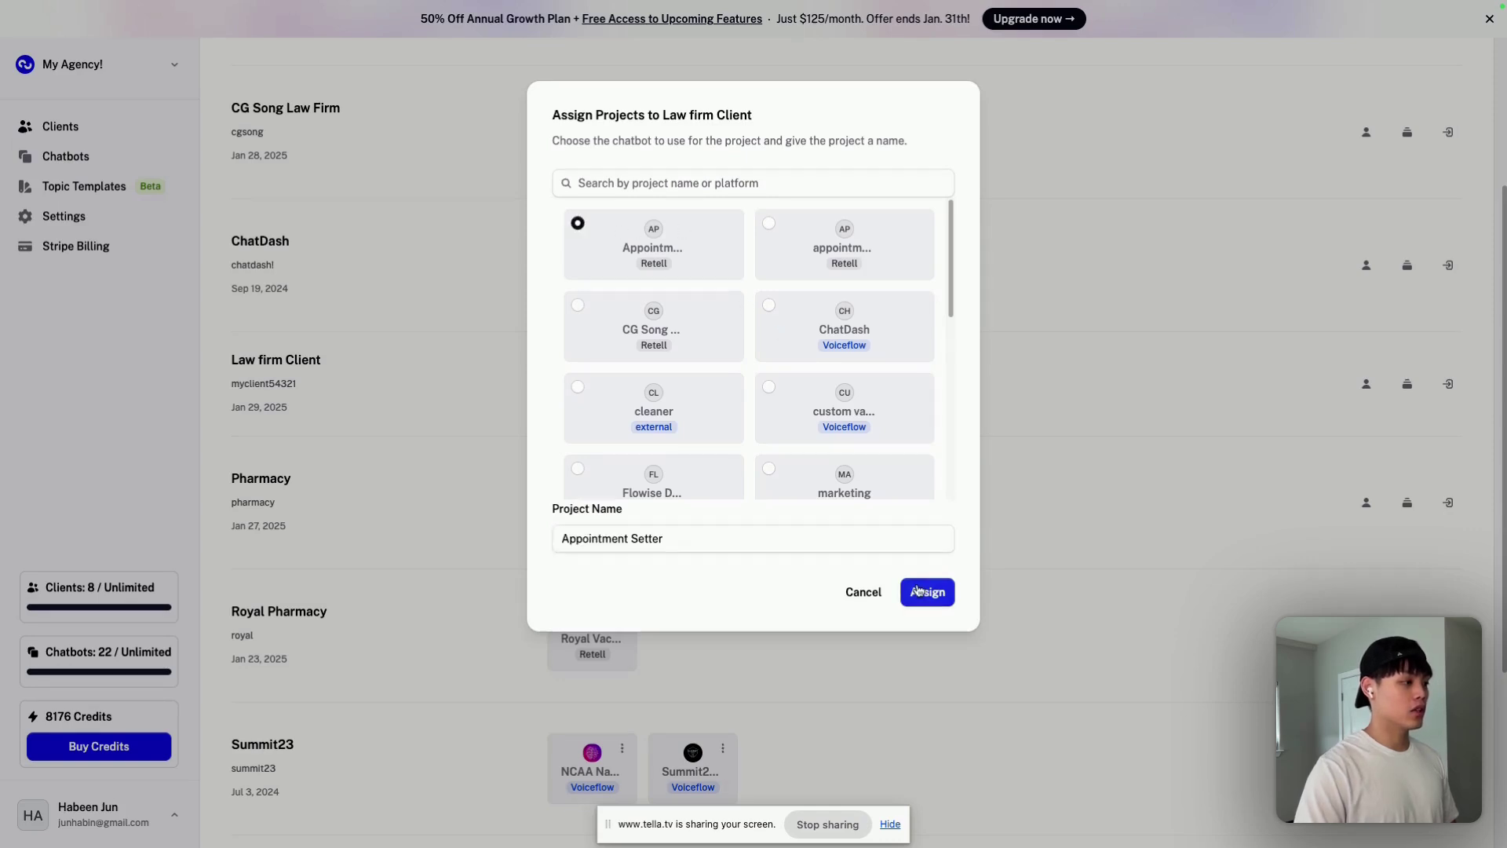
pyautogui.click(918, 590)
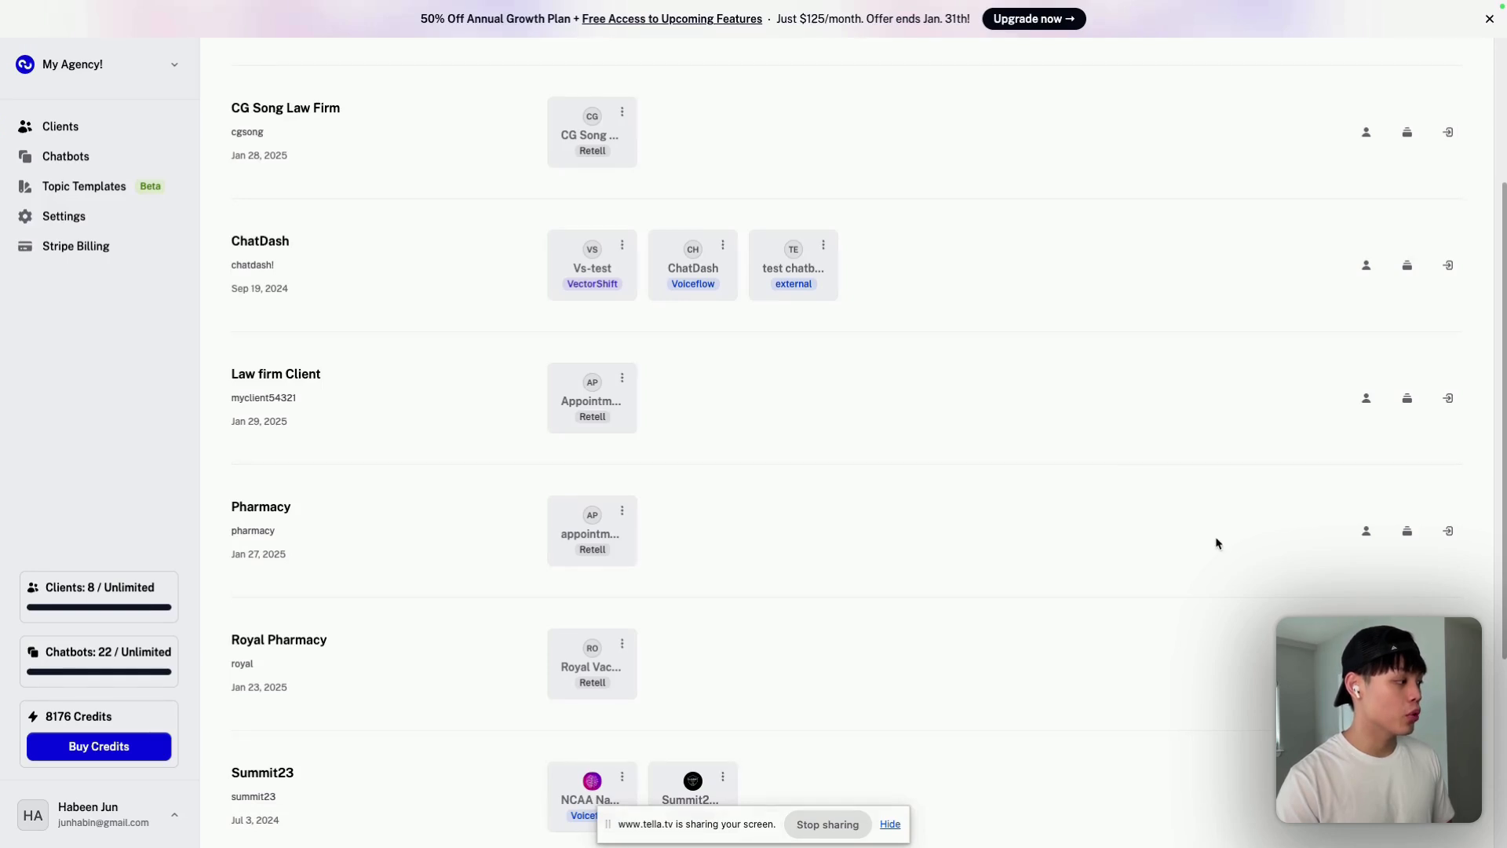
# Preview Law firm Client's dashboard: 11-call analytics, conversation transcripts, then the empty knowledge base.
pyautogui.click(1449, 398)
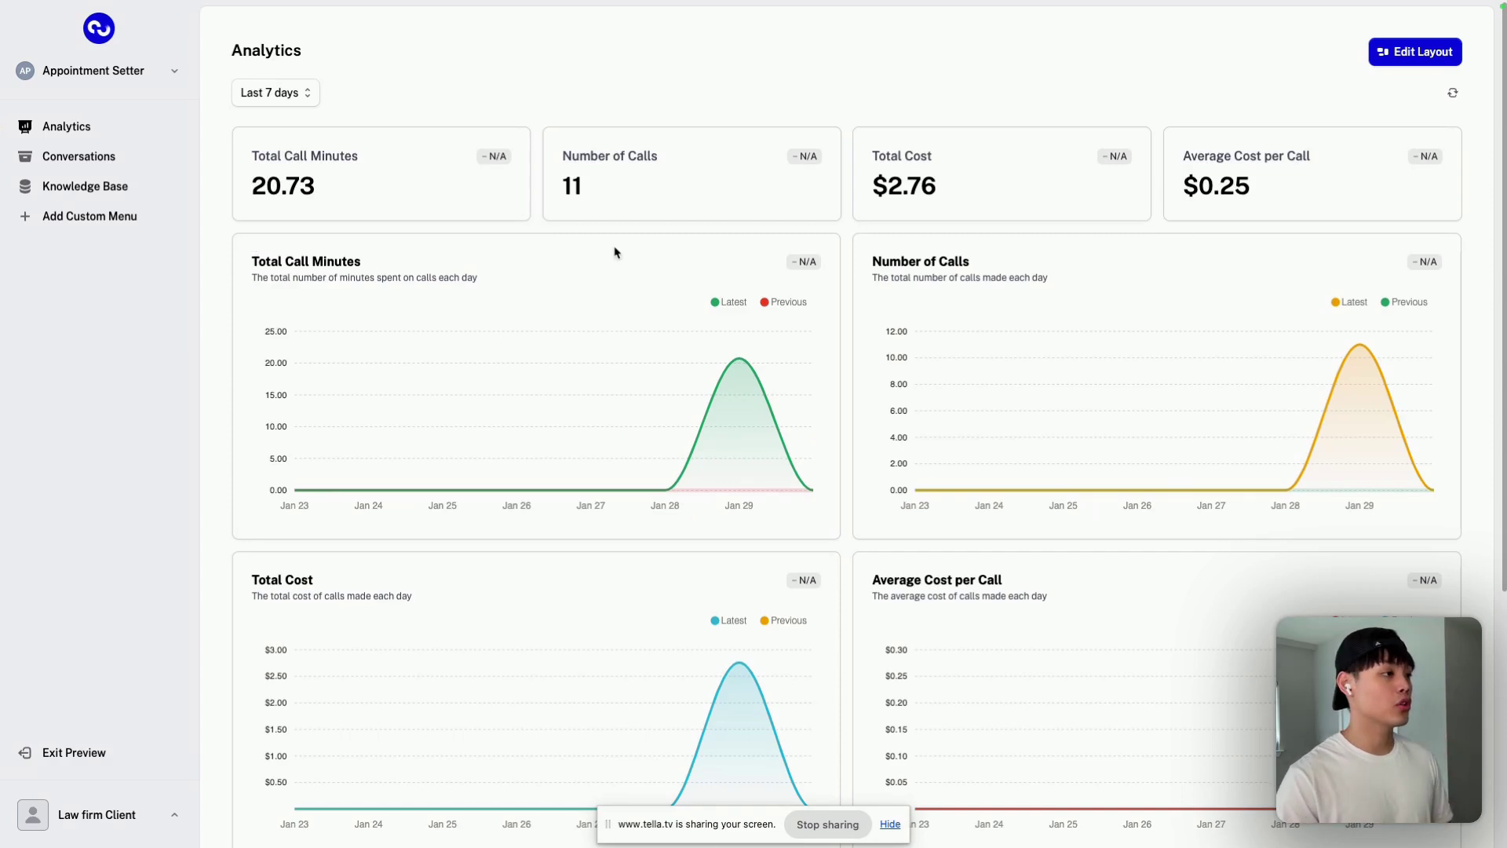
pyautogui.scroll(-3, 615, 246)
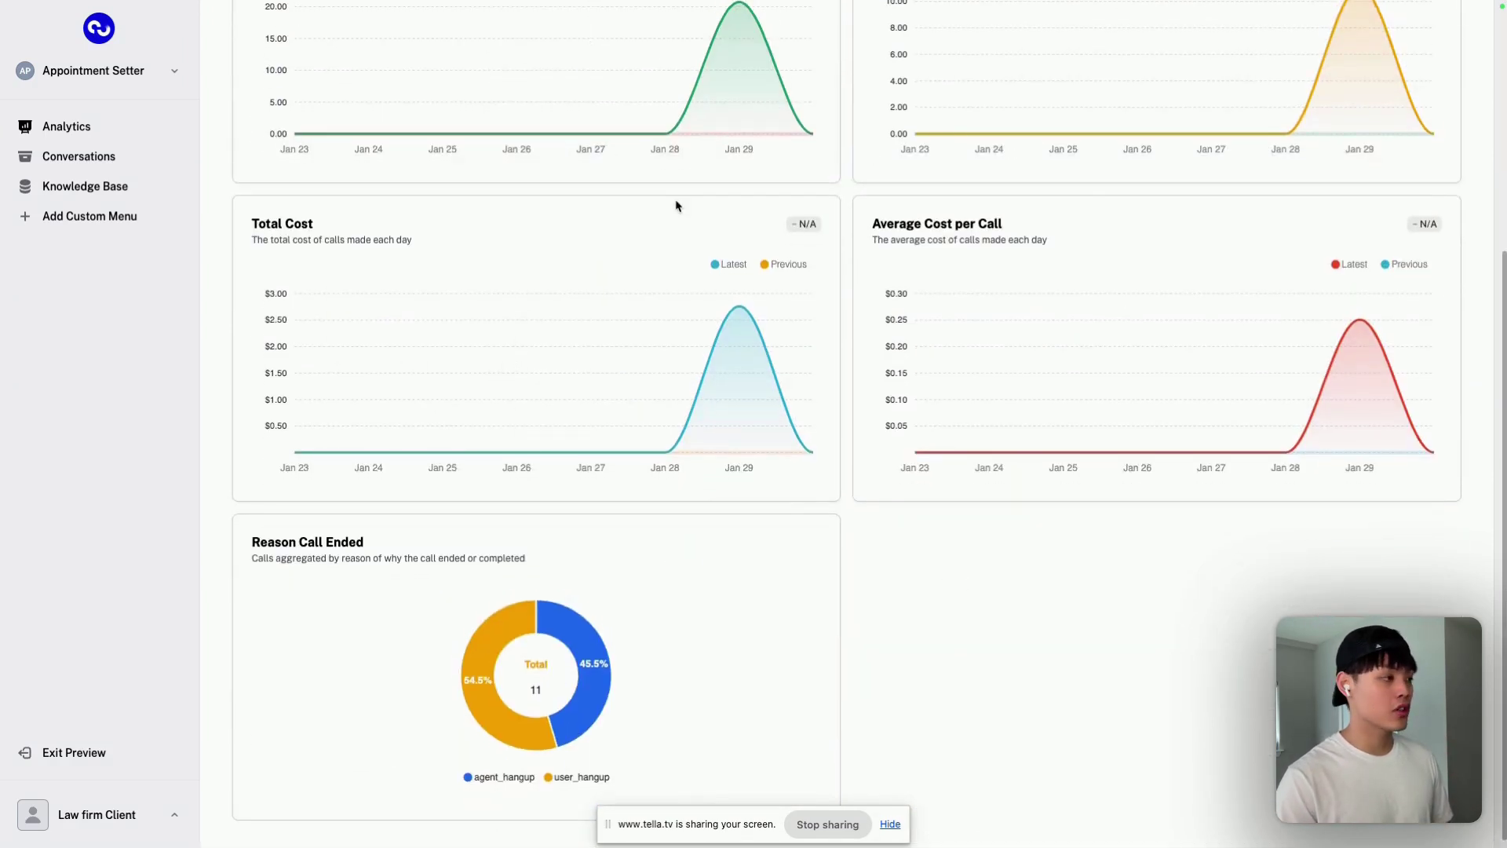
pyautogui.scroll(3, 676, 206)
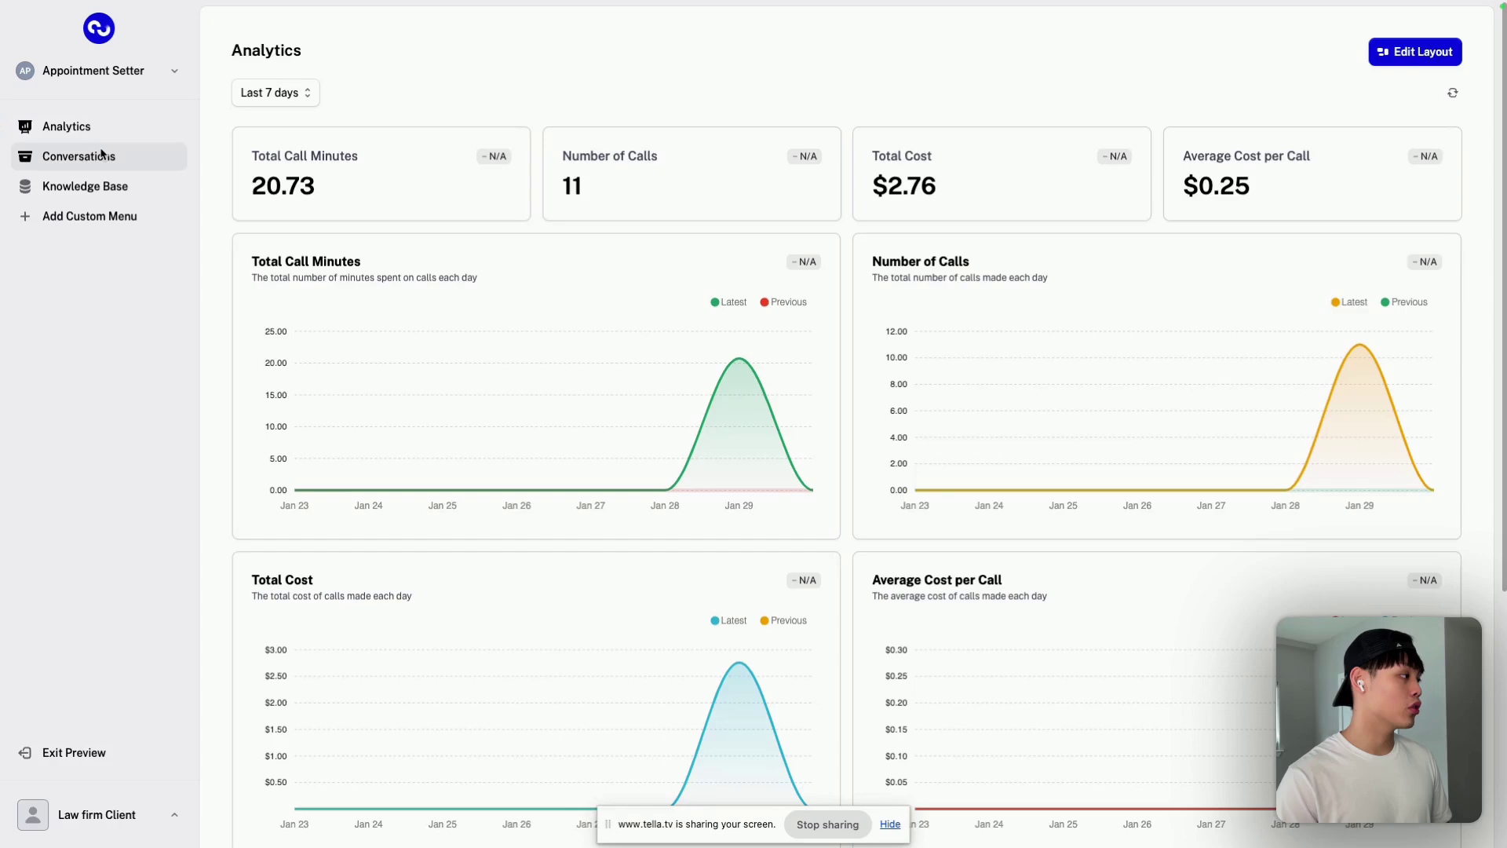
pyautogui.click(80, 156)
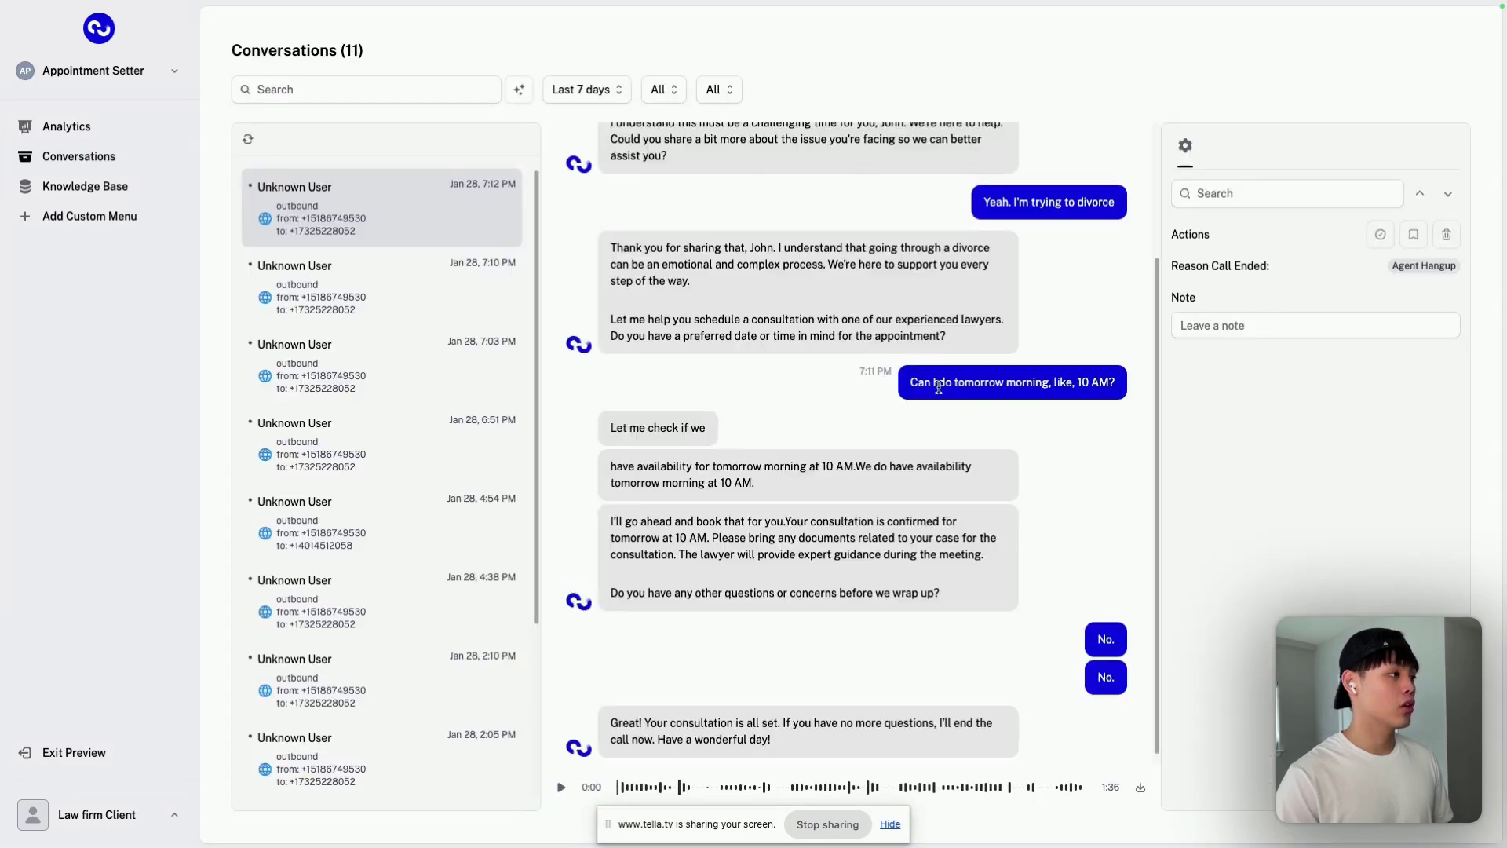
pyautogui.scroll(-2, 924, 388)
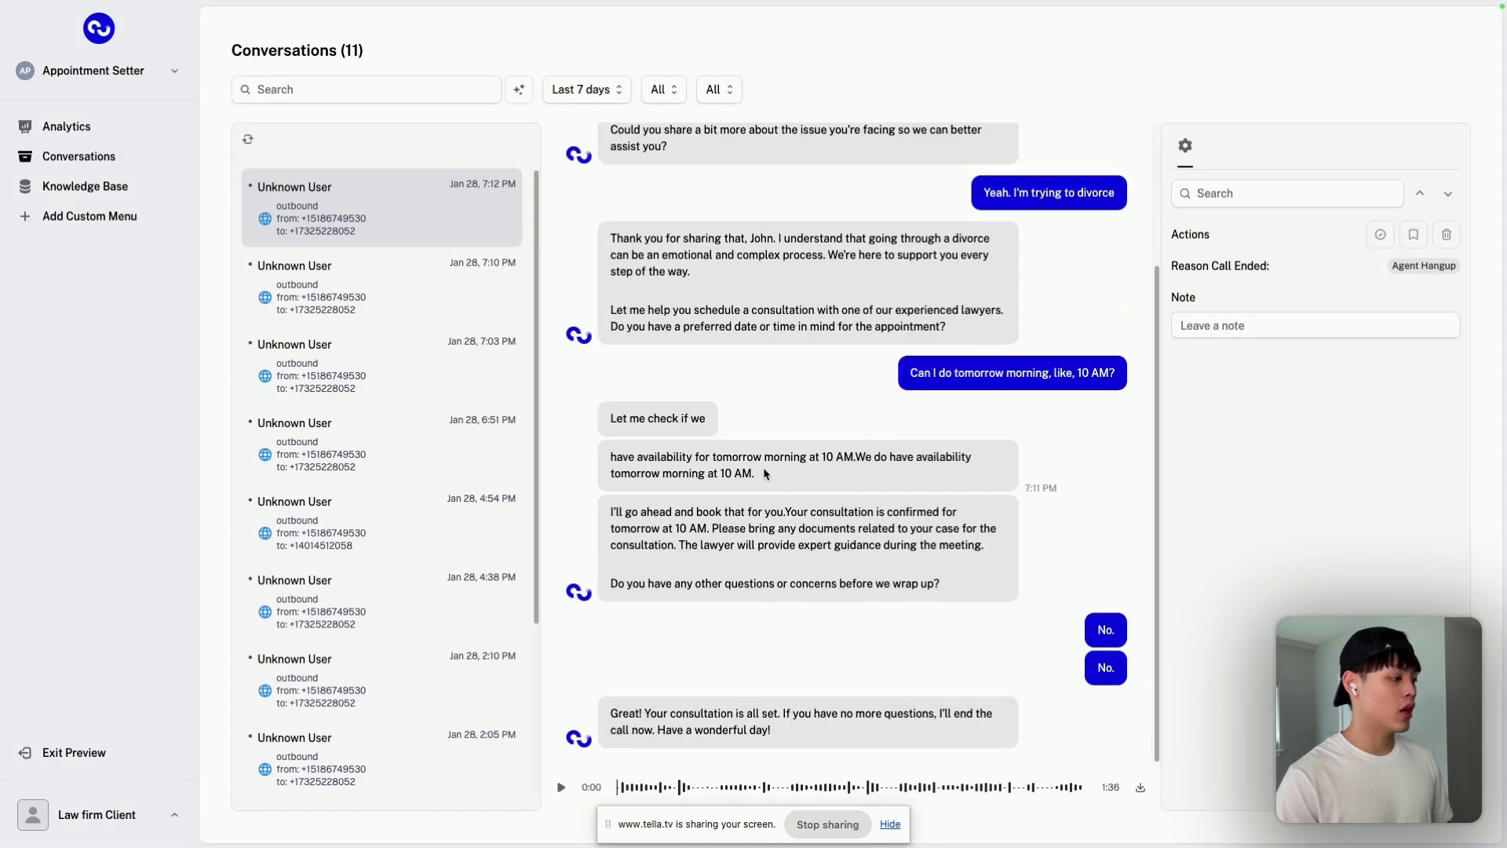
pyautogui.click(130, 184)
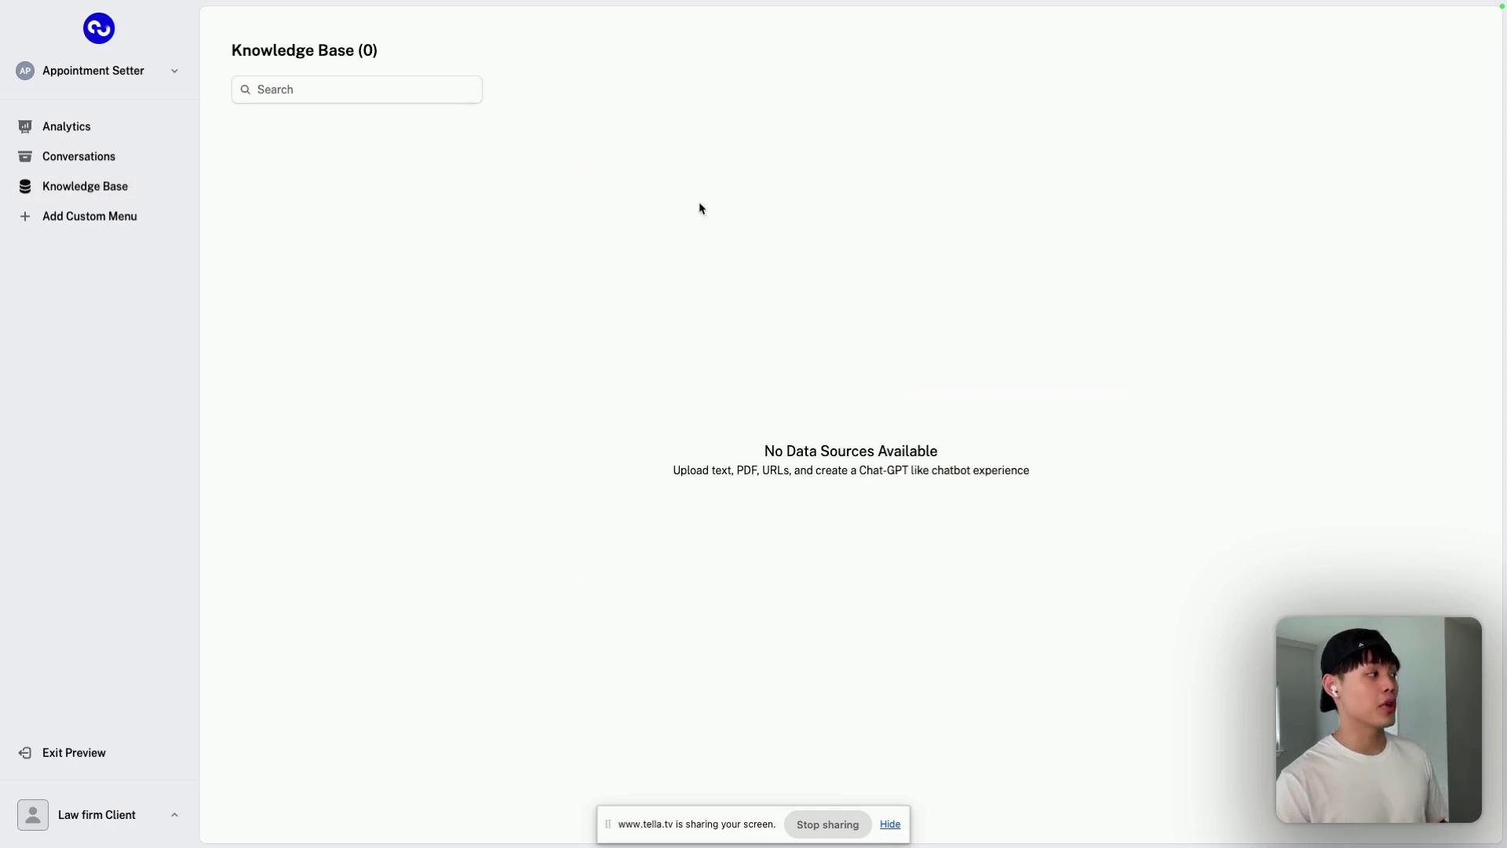
# Start adding a custom menu from Law firm Client's preview sidebar.
pyautogui.click(75, 224)
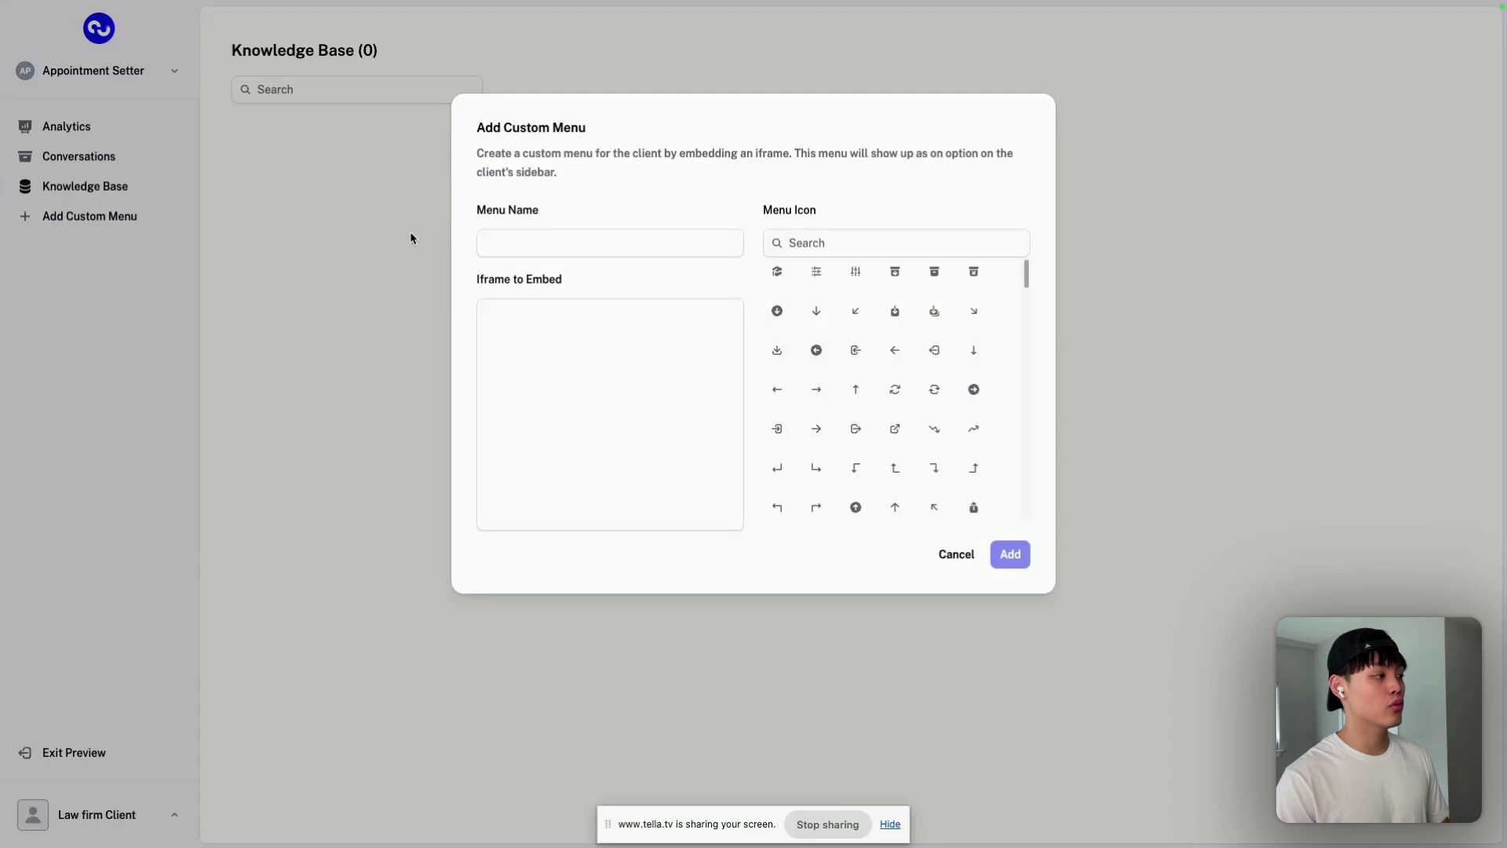